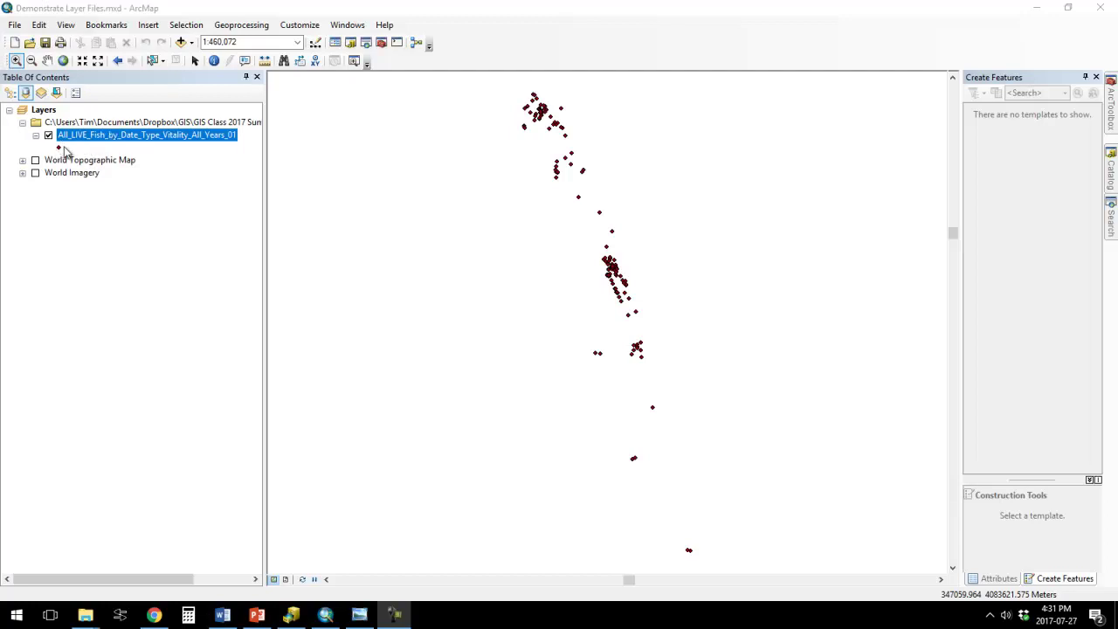
Deselect the All_LIVE_Fish layer name in the Table of Contents.
{"action": "left_click", "coordinate": [63, 149]}
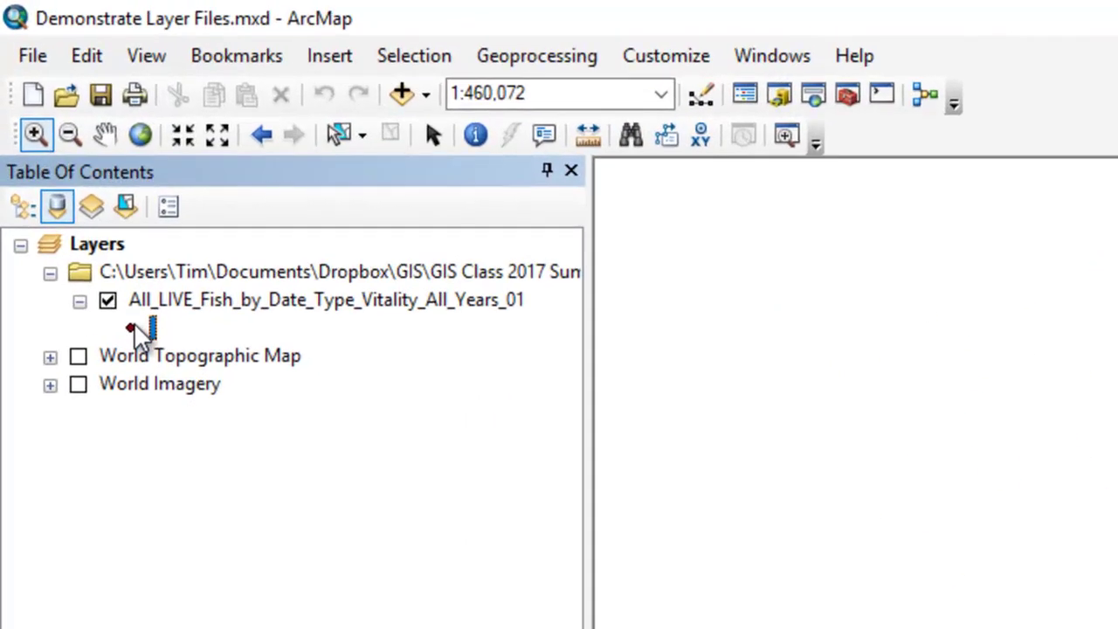
Make the fish point symbol yellow and enlarge it to size 11.
{"action": "double_click", "coordinate": [136, 330]}
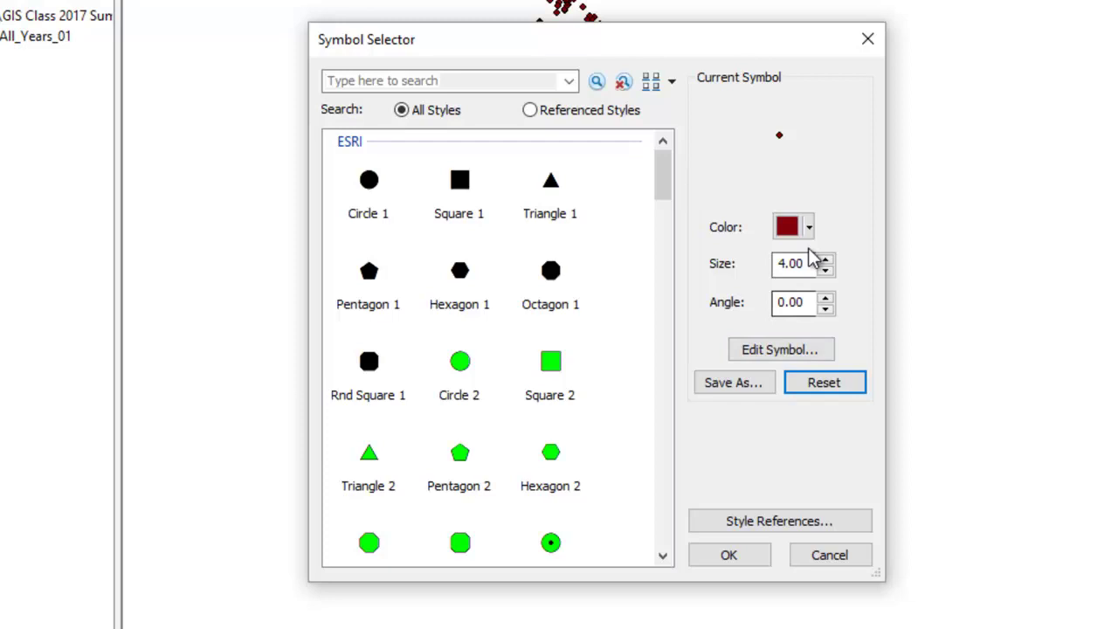
{"action": "left_click", "coordinate": [809, 231]}
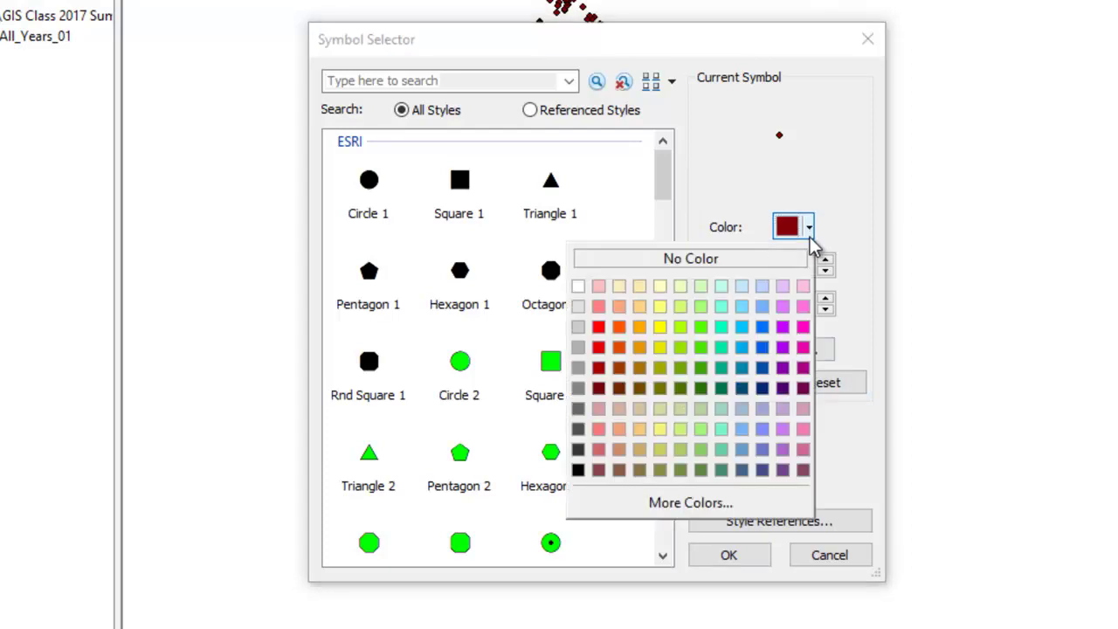
{"action": "left_click", "coordinate": [662, 325]}
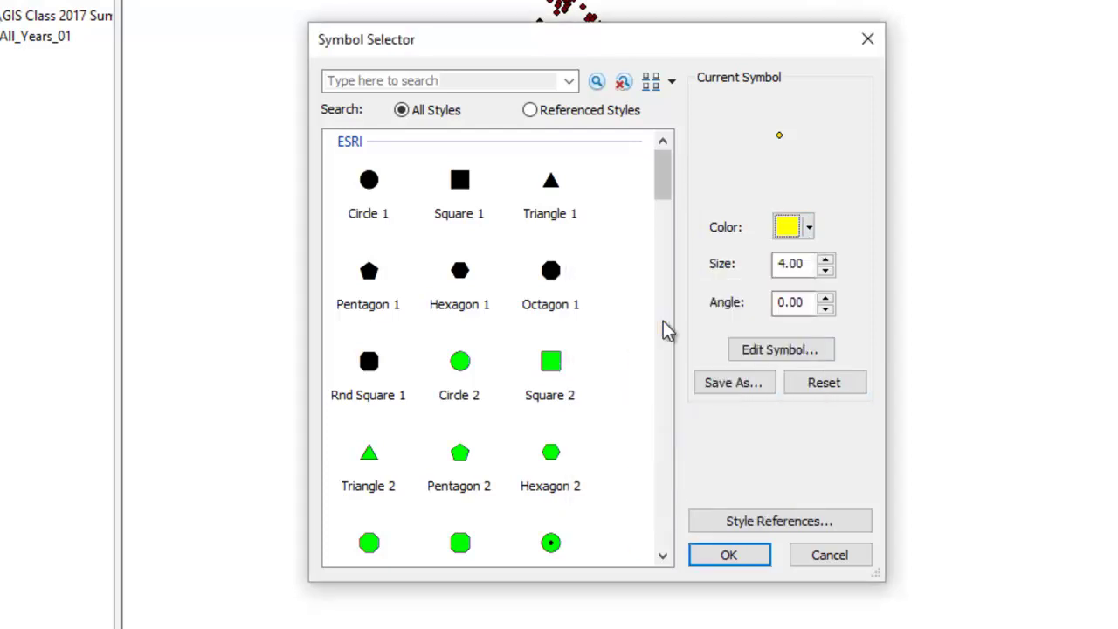
{"action": "left_click", "coordinate": [825, 259]}
{"action": "left_click", "coordinate": [825, 260]}
{"action": "left_click", "coordinate": [824, 260]}
{"action": "left_click", "coordinate": [824, 259]}
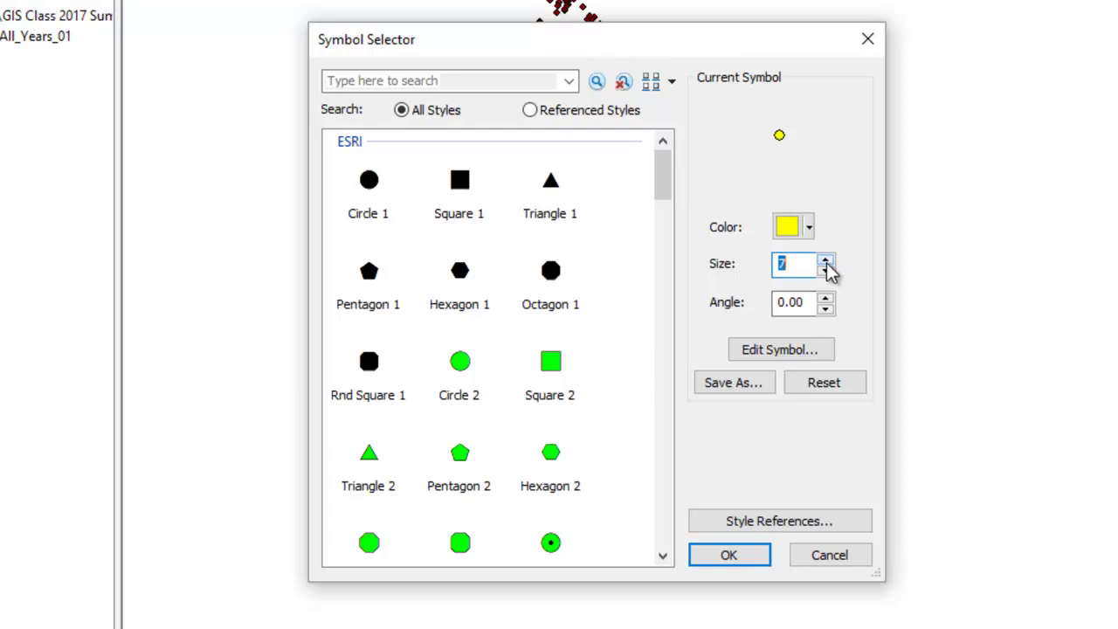
{"action": "left_click", "coordinate": [824, 260]}
{"action": "left_click", "coordinate": [825, 260]}
{"action": "left_click", "coordinate": [825, 260]}
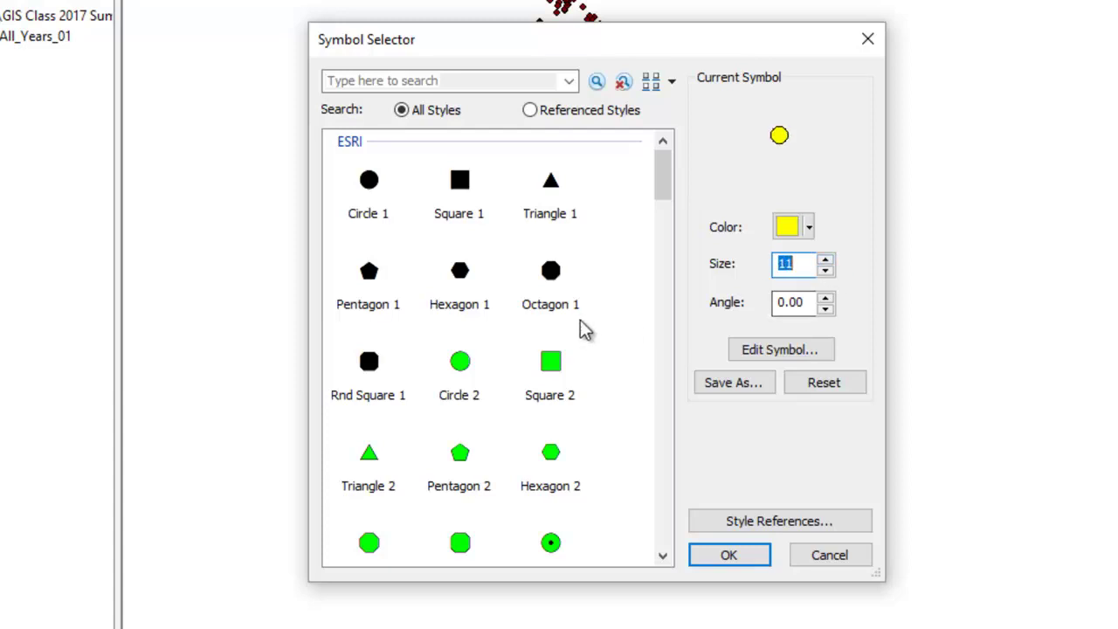
Switch to a yellow triangle symbol at size 25 and apply it to the map.
{"action": "left_click", "coordinate": [554, 188]}
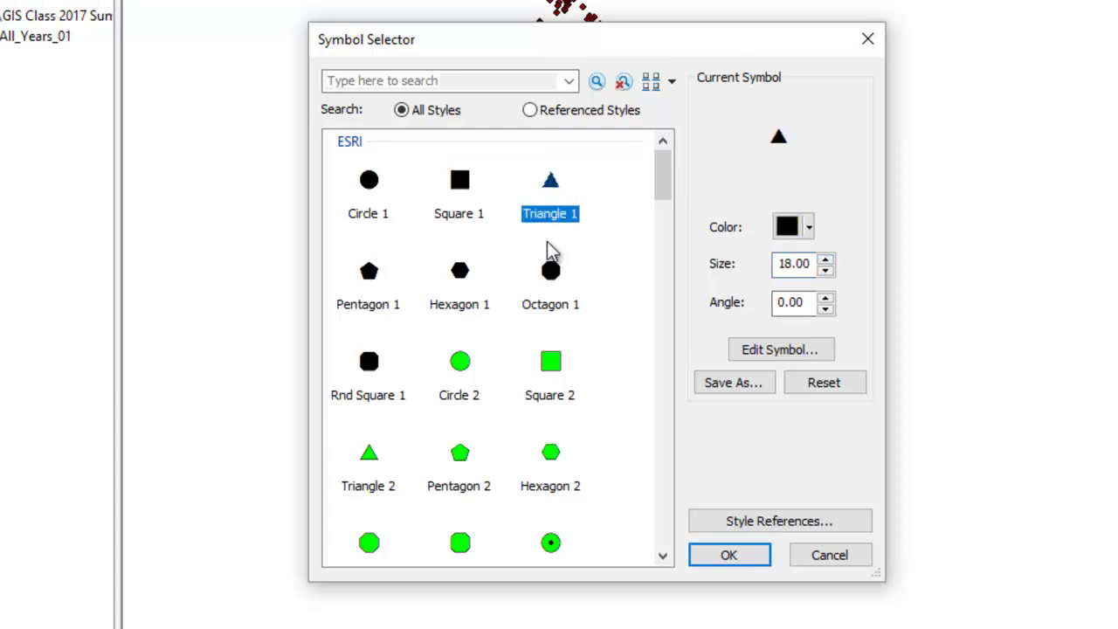
{"action": "left_click", "coordinate": [788, 227]}
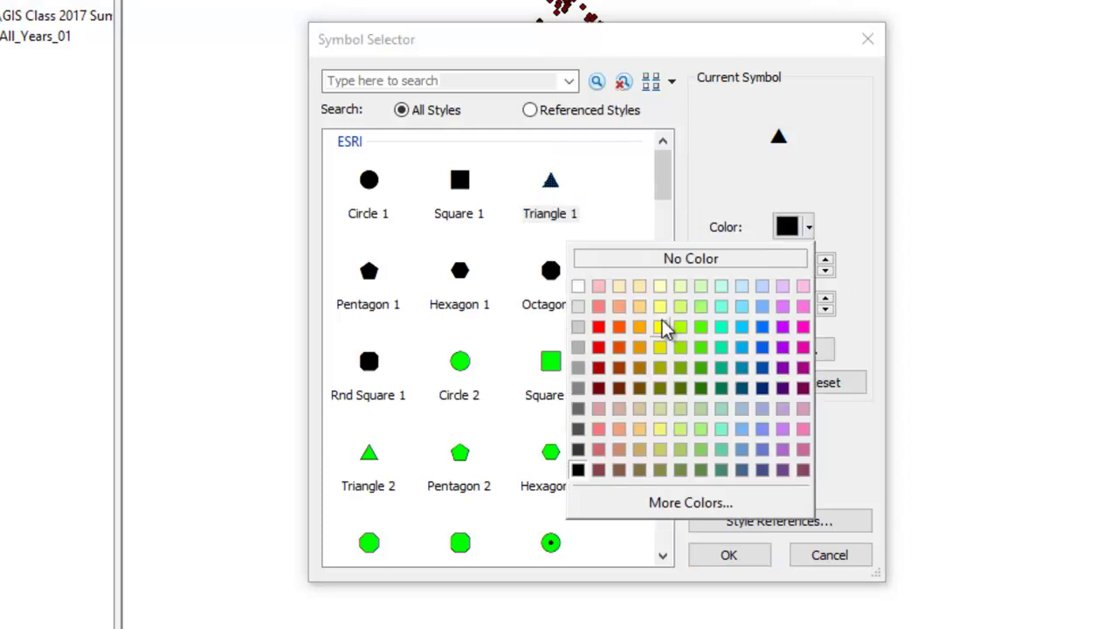
{"action": "left_click", "coordinate": [660, 327]}
{"action": "left_click", "coordinate": [826, 260]}
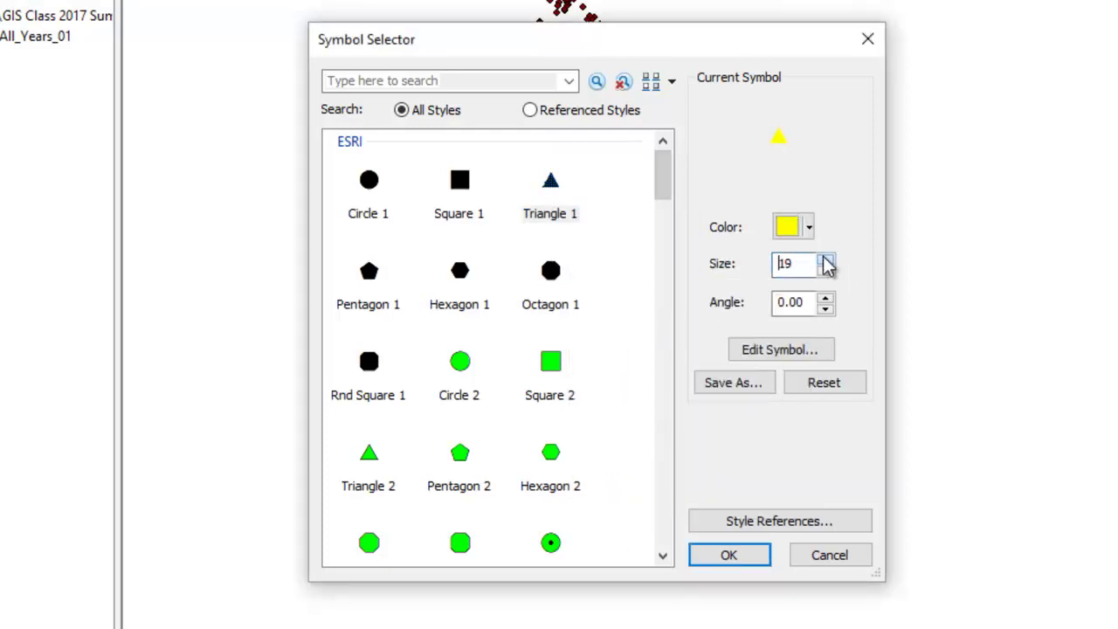
{"action": "left_click", "coordinate": [825, 260]}
{"action": "left_click", "coordinate": [826, 260]}
{"action": "left_click", "coordinate": [826, 260]}
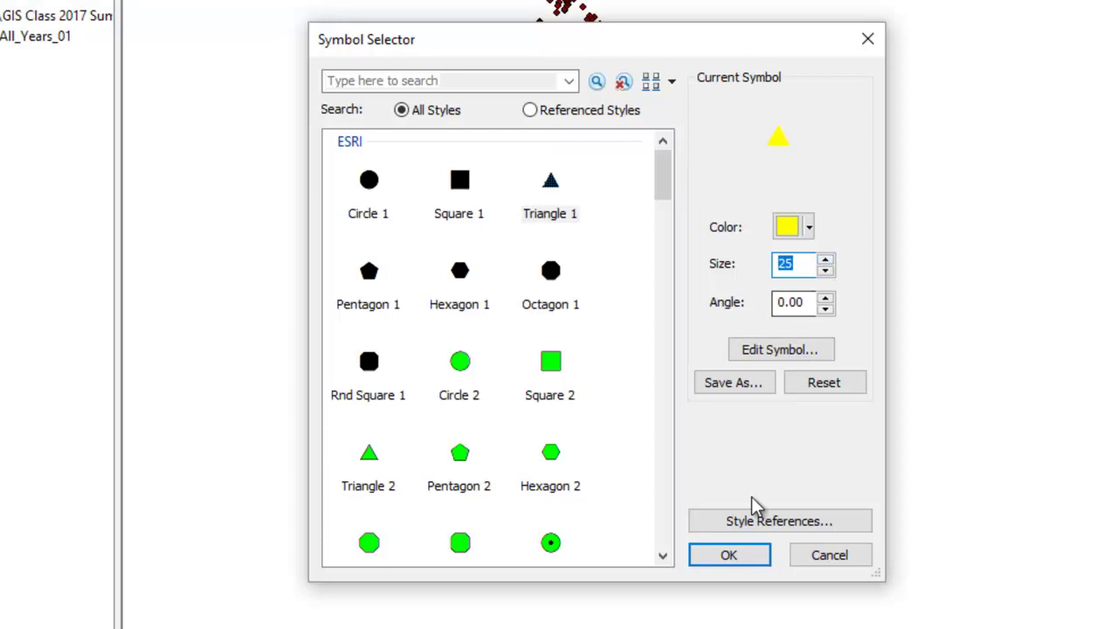
{"action": "left_click", "coordinate": [732, 554]}
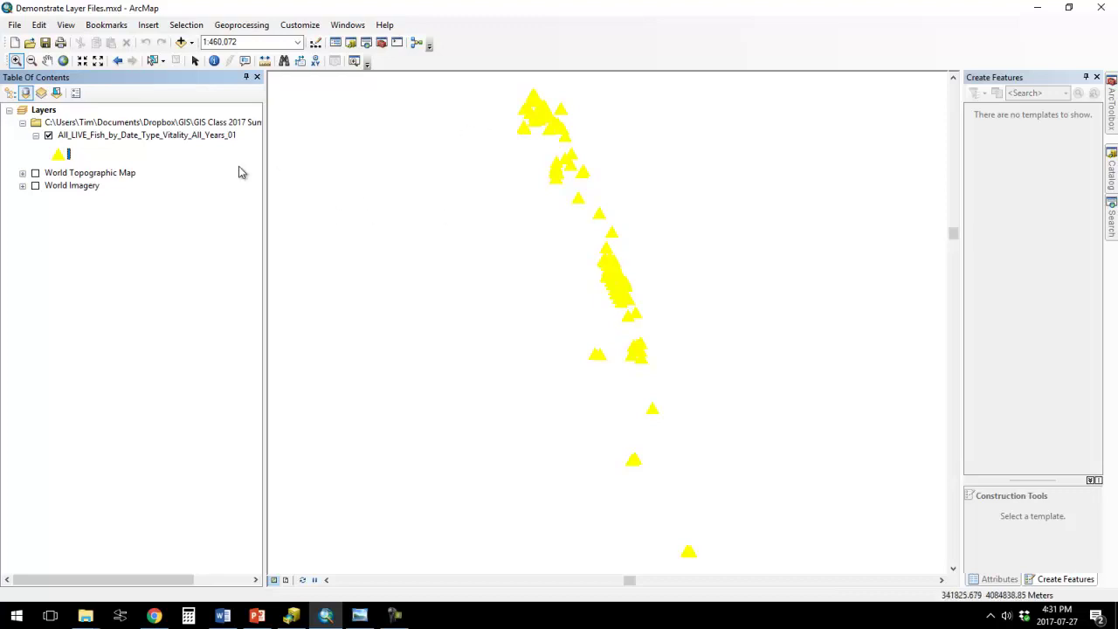
Bring up the context menu for the fish layer in the Table of Contents.
{"action": "right_click", "coordinate": [151, 138]}
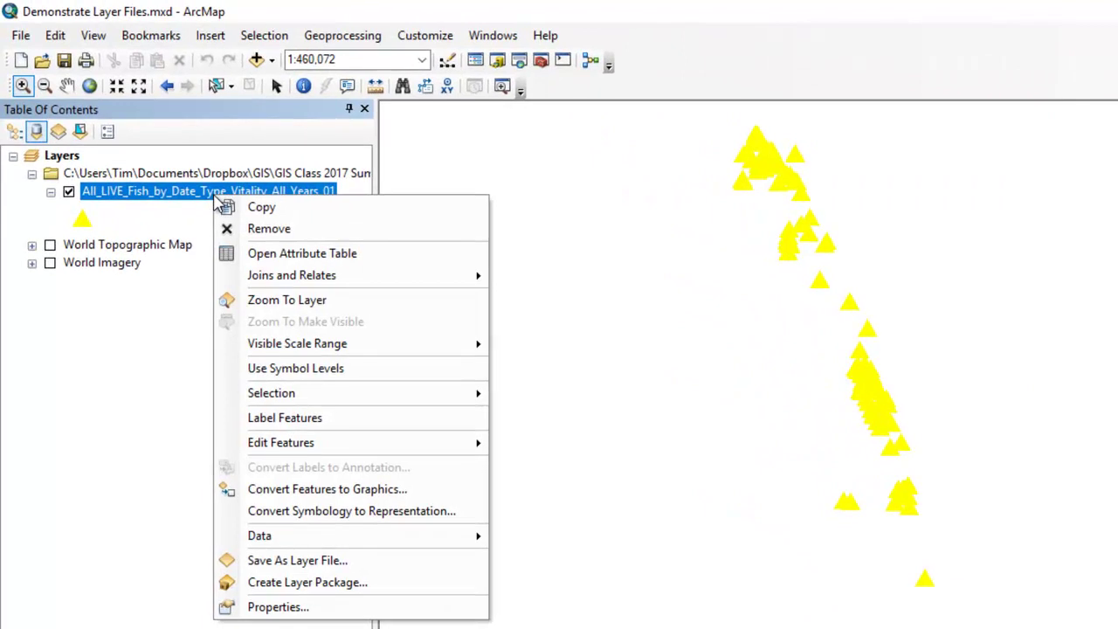
Save the layer as fish_locations_yellow_triangles in GIS Class 2017 Summer > Lecture 10.
{"action": "left_click", "coordinate": [303, 561]}
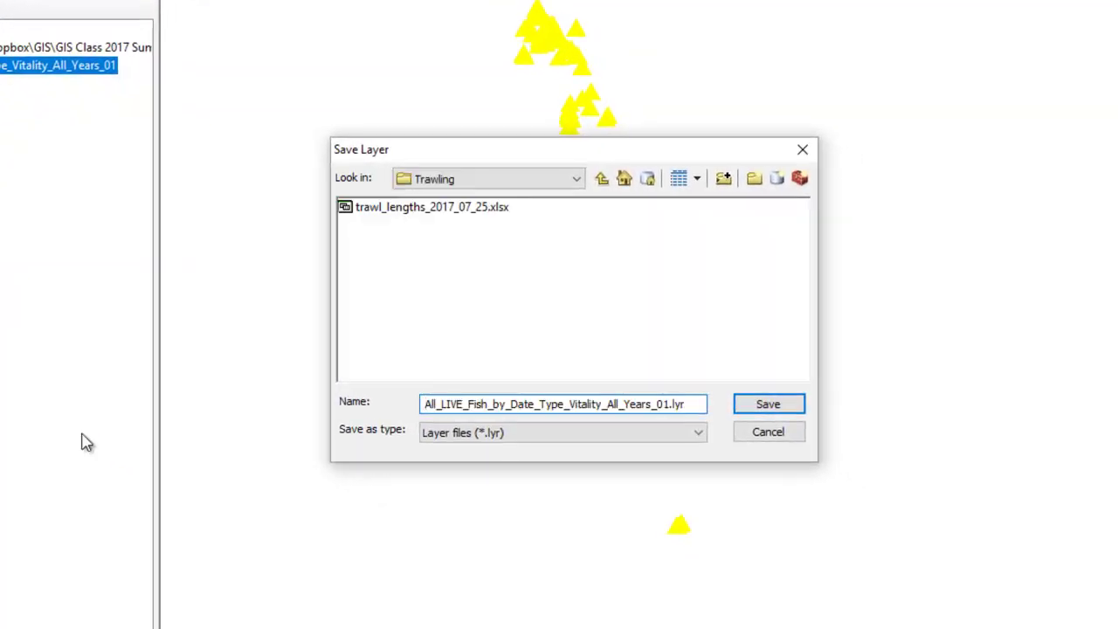
{"action": "left_click", "coordinate": [602, 179]}
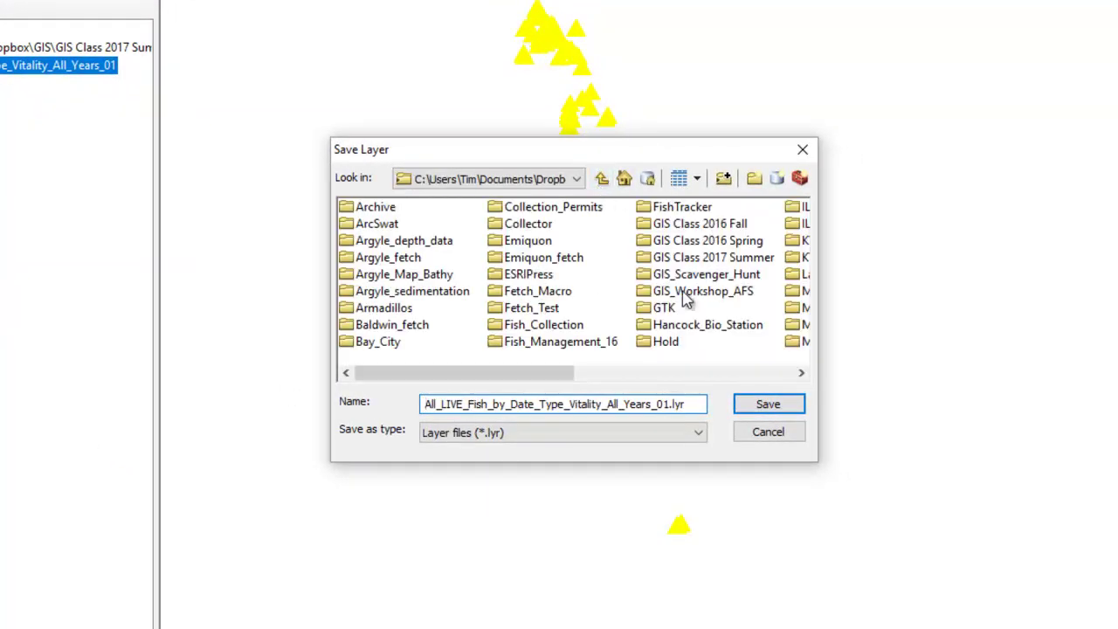
{"action": "double_click", "coordinate": [686, 259]}
{"action": "double_click", "coordinate": [382, 242]}
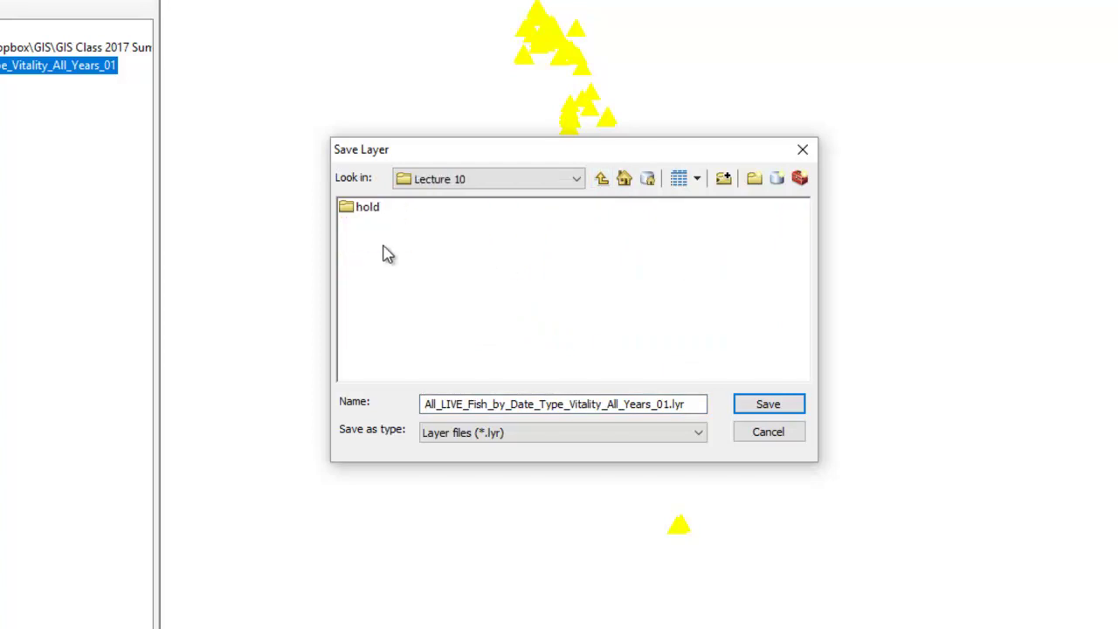
{"action": "left_click", "coordinate": [696, 405]}
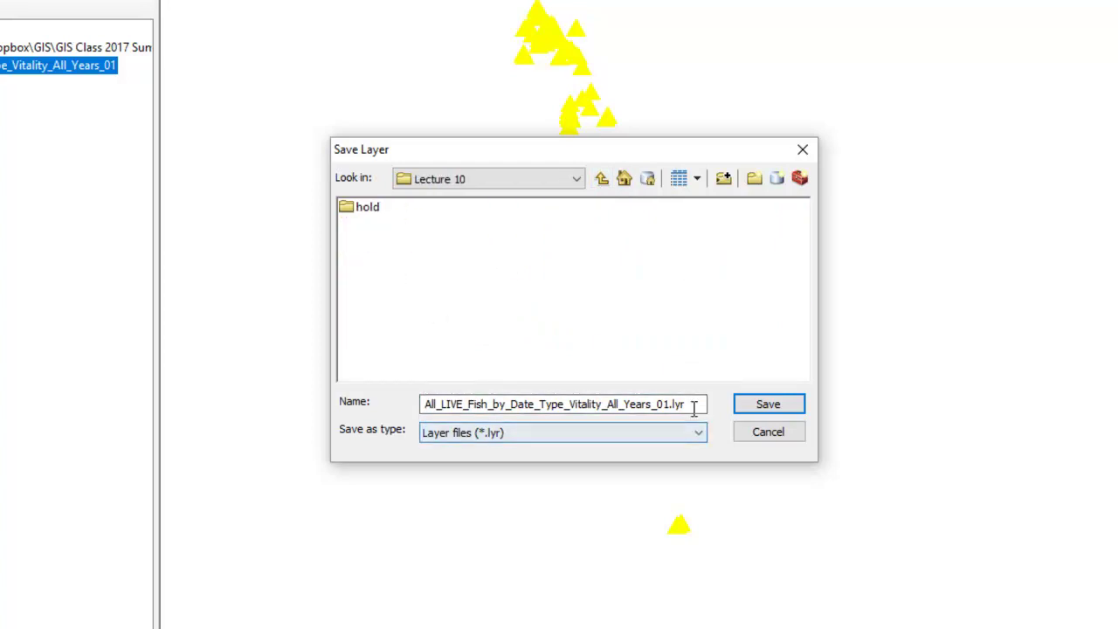
{"action": "key", "text": "ctrl+a"}
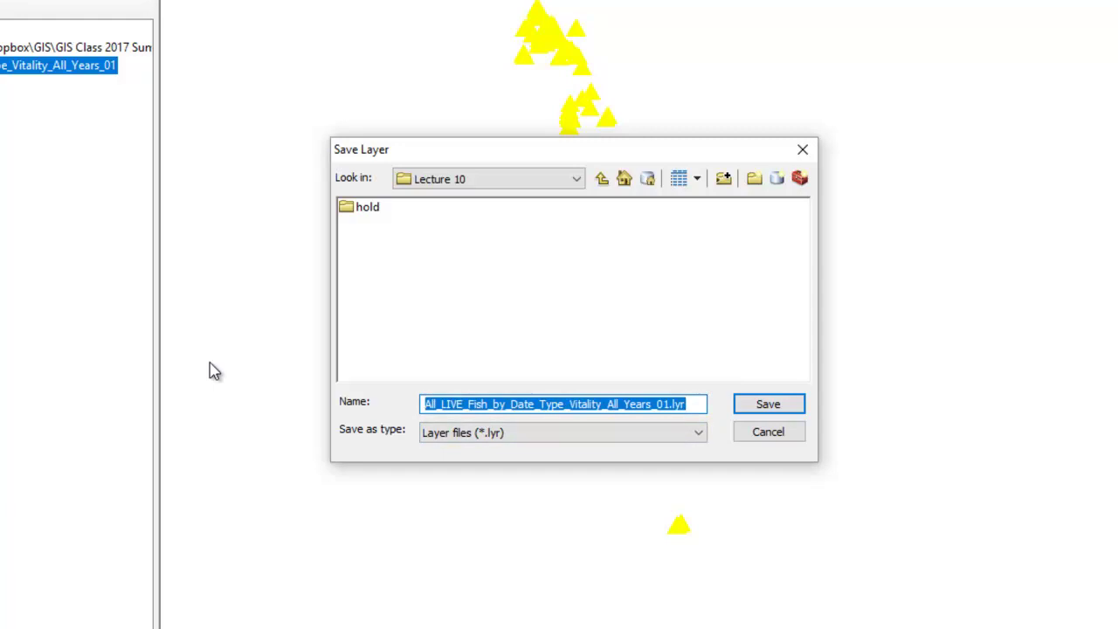
{"action": "type", "text": "fish"}
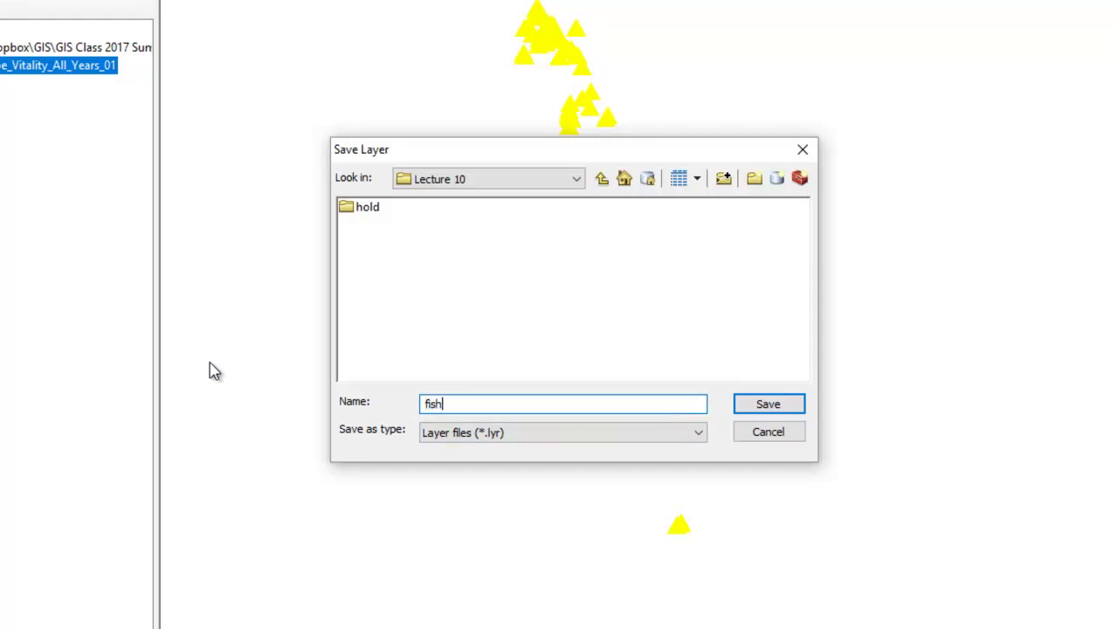
{"action": "type", "text": "_locations_yellow_triang"}
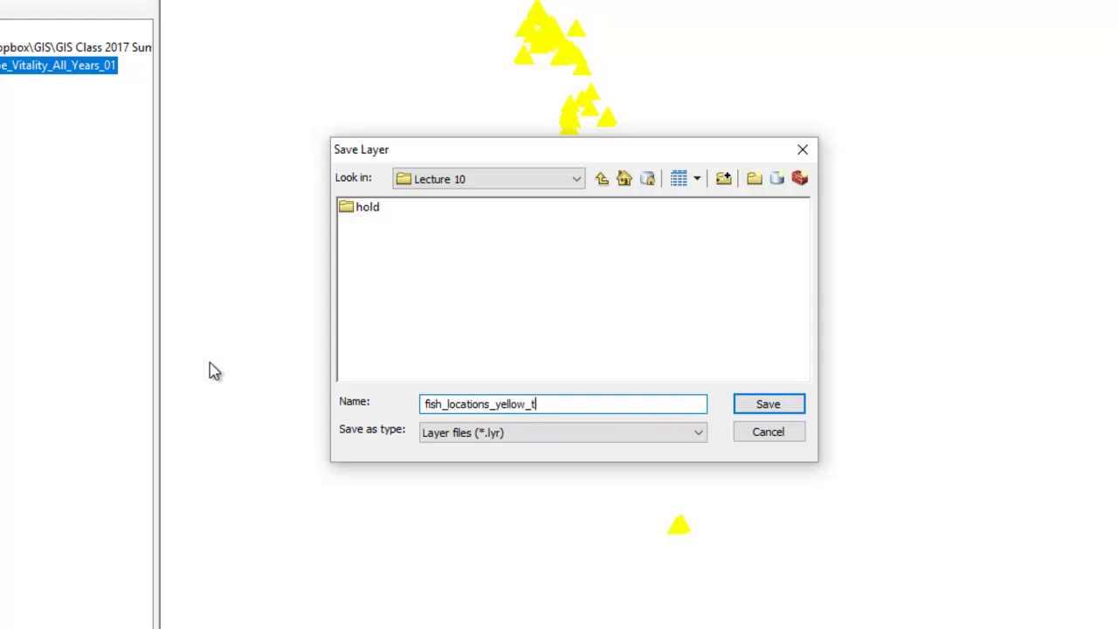
{"action": "type", "text": "les"}
{"action": "key", "text": "Return"}
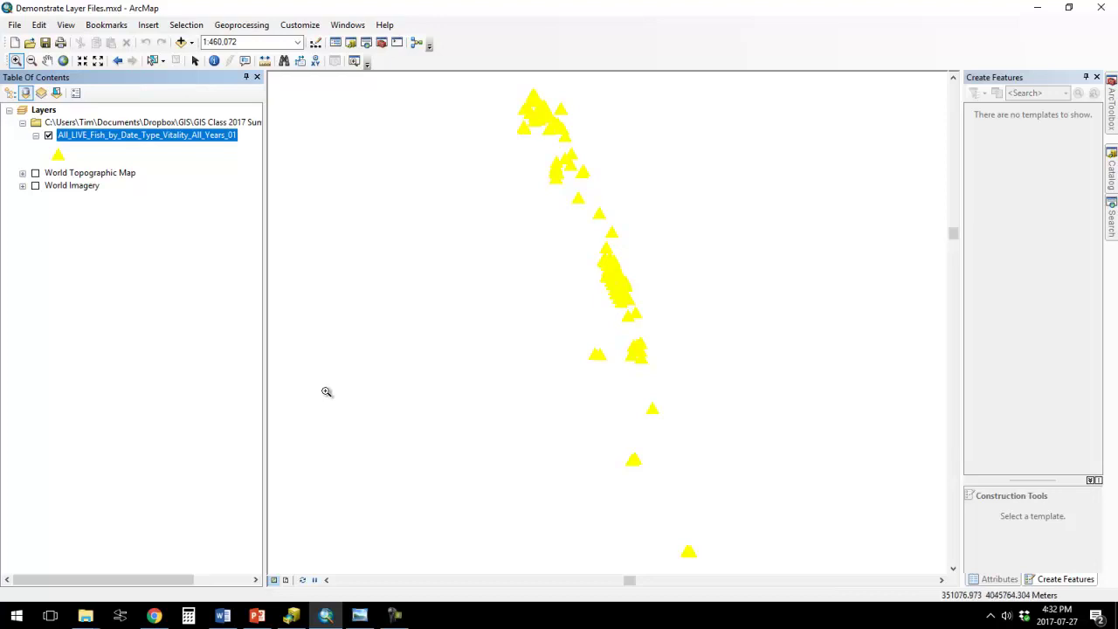
Bring up the Lecture 10 folder window and select fish_locations_yellow_triangles.lyr.
{"action": "left_click", "coordinate": [86, 616]}
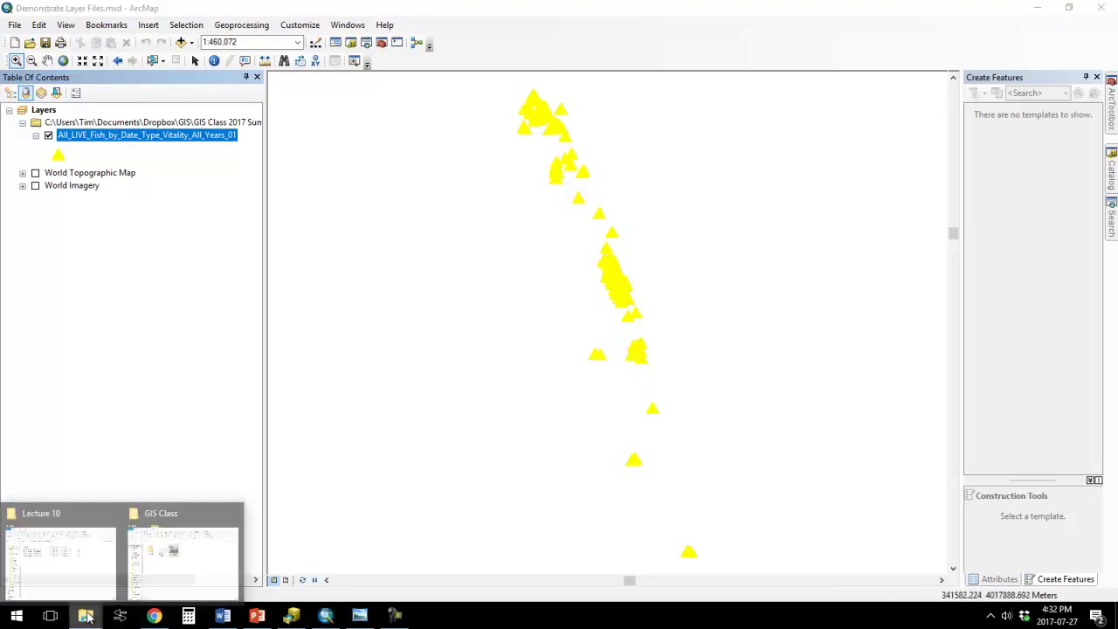
{"action": "left_click", "coordinate": [68, 549]}
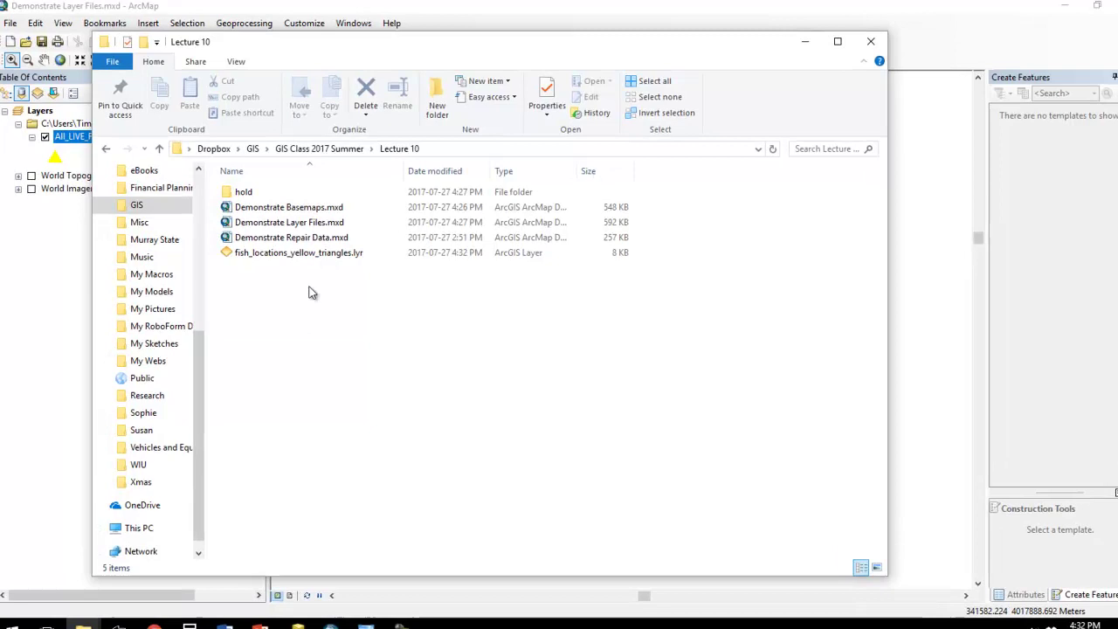
{"action": "left_click", "coordinate": [313, 252]}
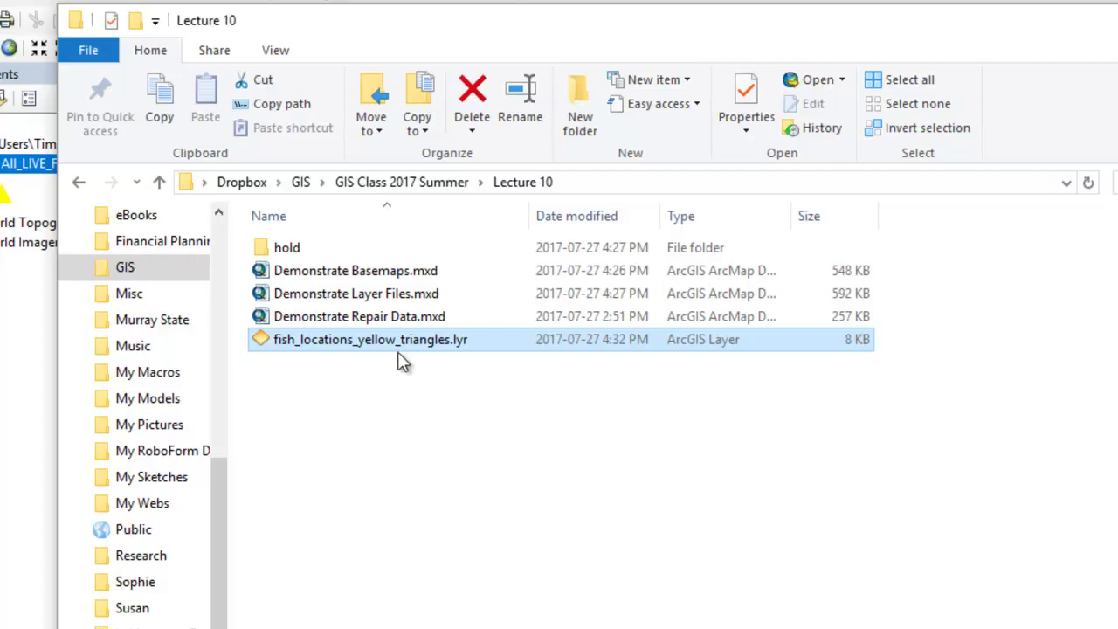
{"action": "mouse_move", "coordinate": [392, 344]}
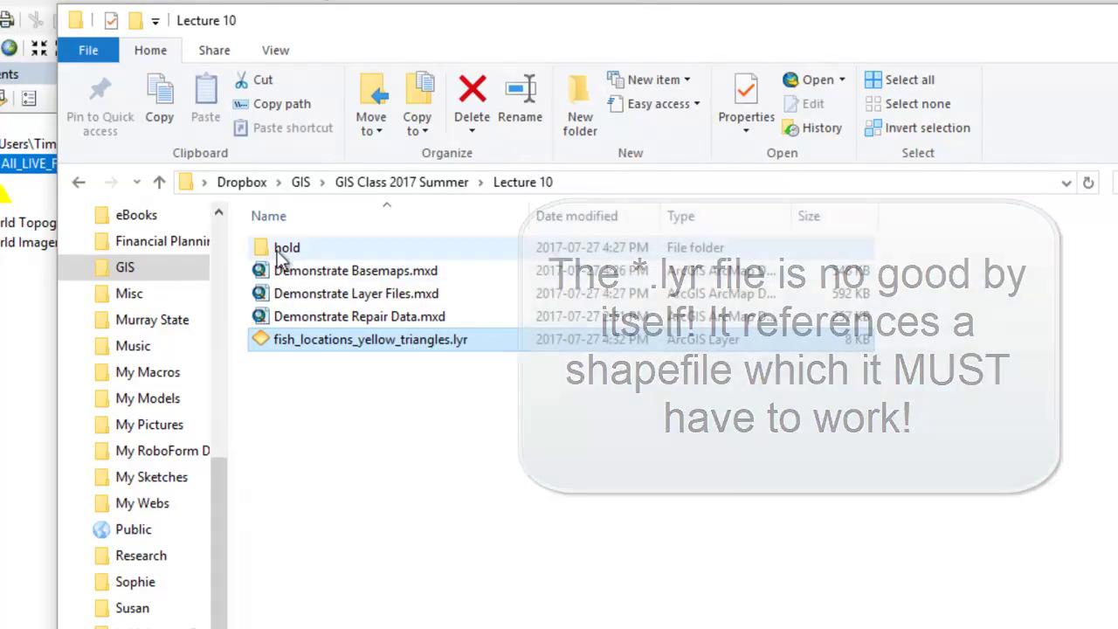
Inspect the hold folder's shapefile with a wider Name column, then return to Lecture 10.
{"action": "double_click", "coordinate": [279, 248]}
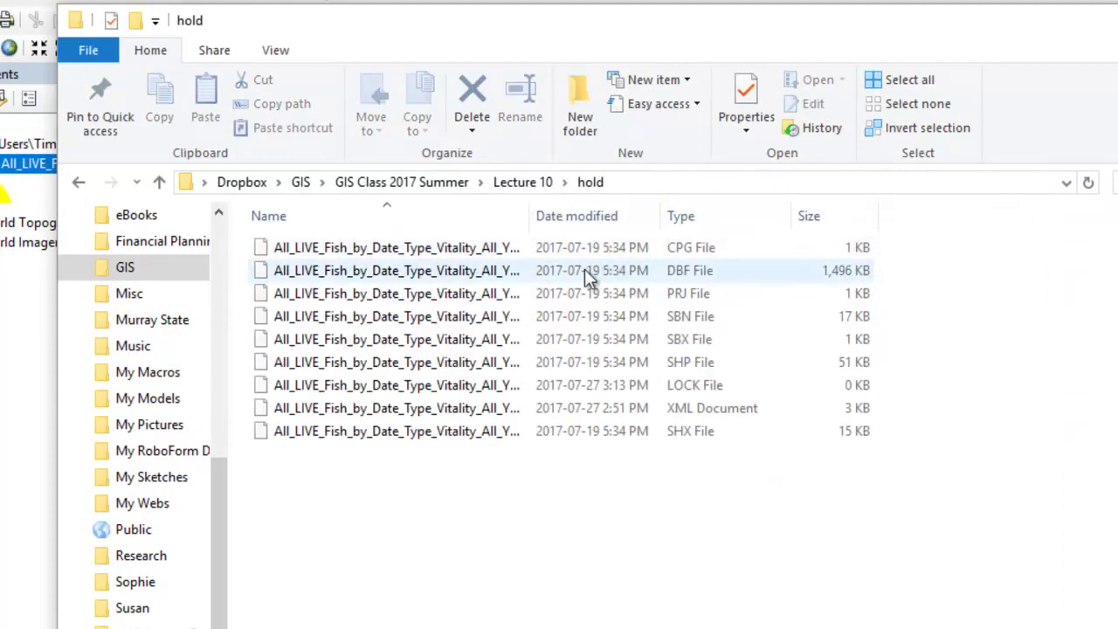
{"action": "left_click_drag", "start_coordinate": [529, 217], "coordinate": [696, 218]}
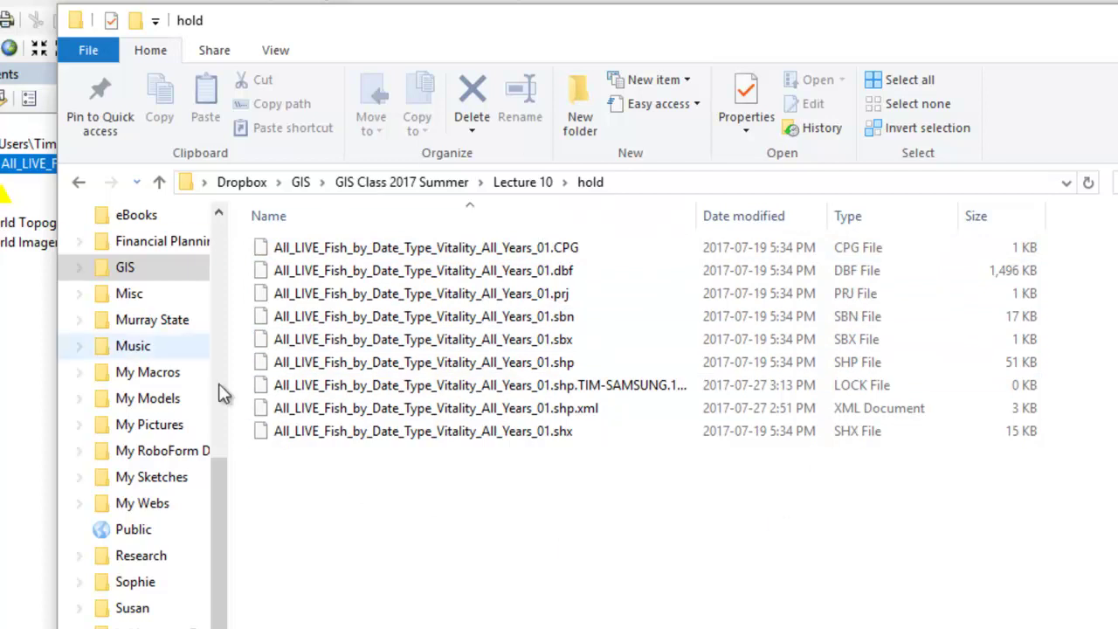
{"action": "left_click", "coordinate": [80, 182]}
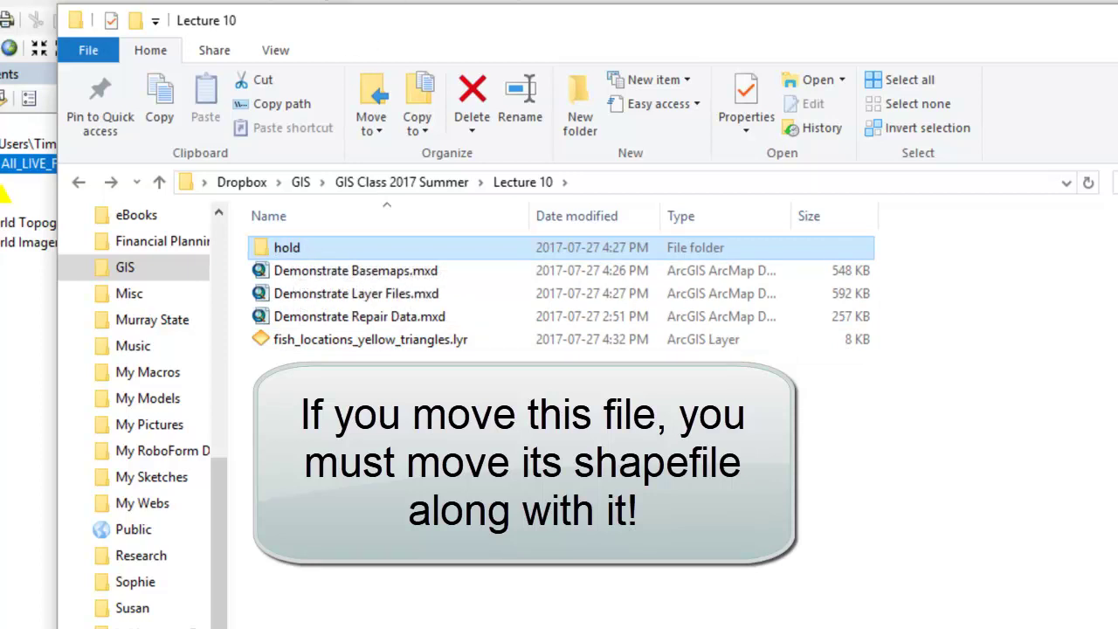
Create a new Blank Map, saving changes to Demonstrate Layer Files.mxd first.
{"action": "key", "text": "alt+Tab"}
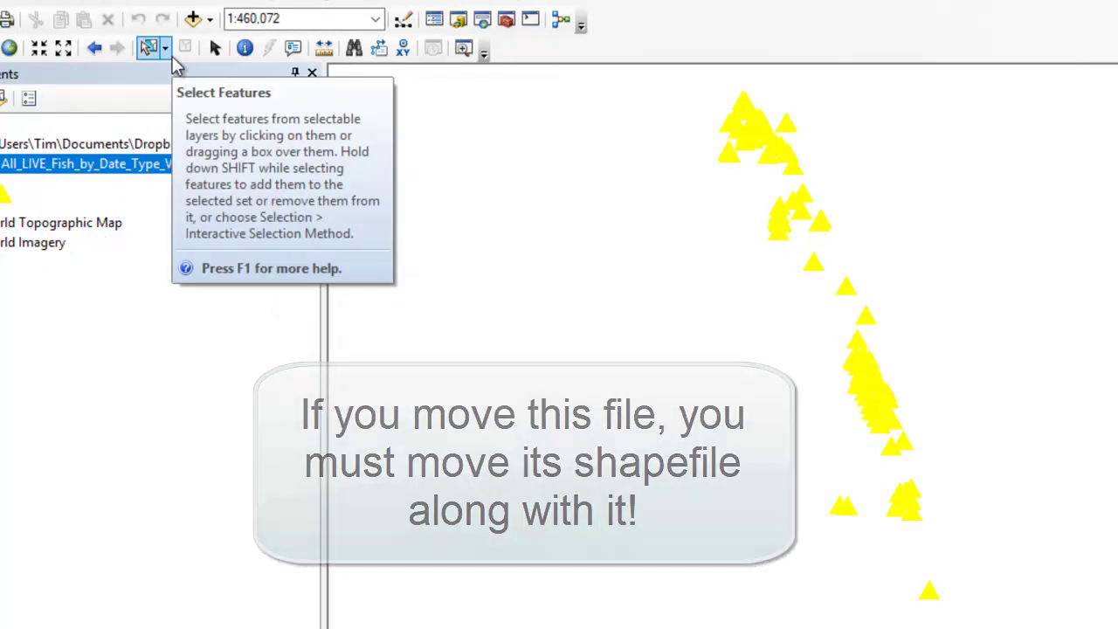
{"action": "key", "text": "ctrl+n"}
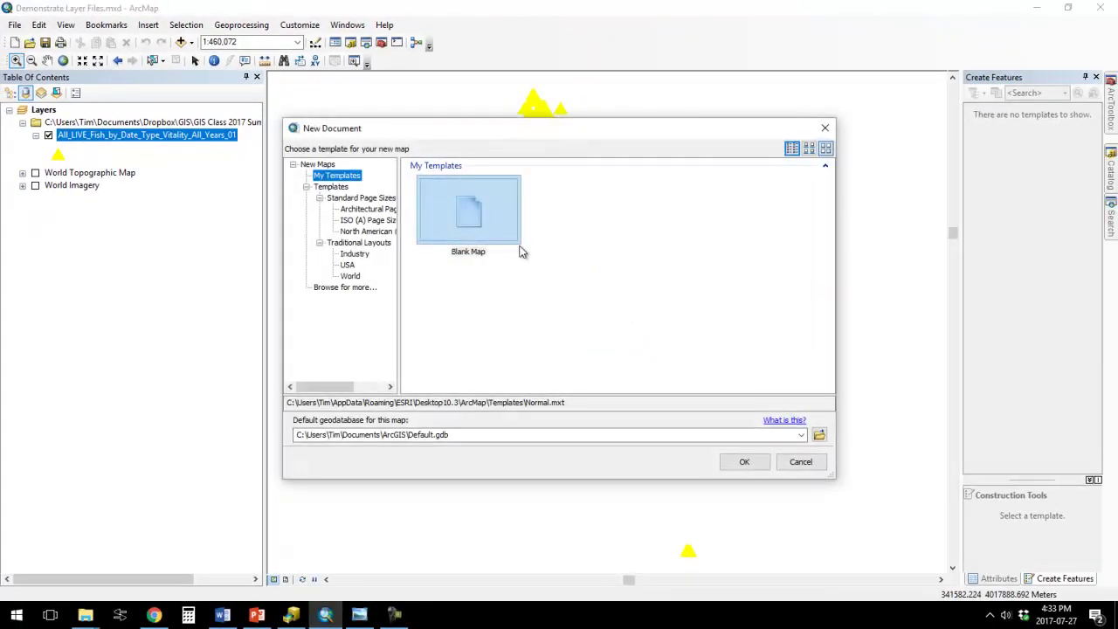
{"action": "left_click", "coordinate": [486, 226]}
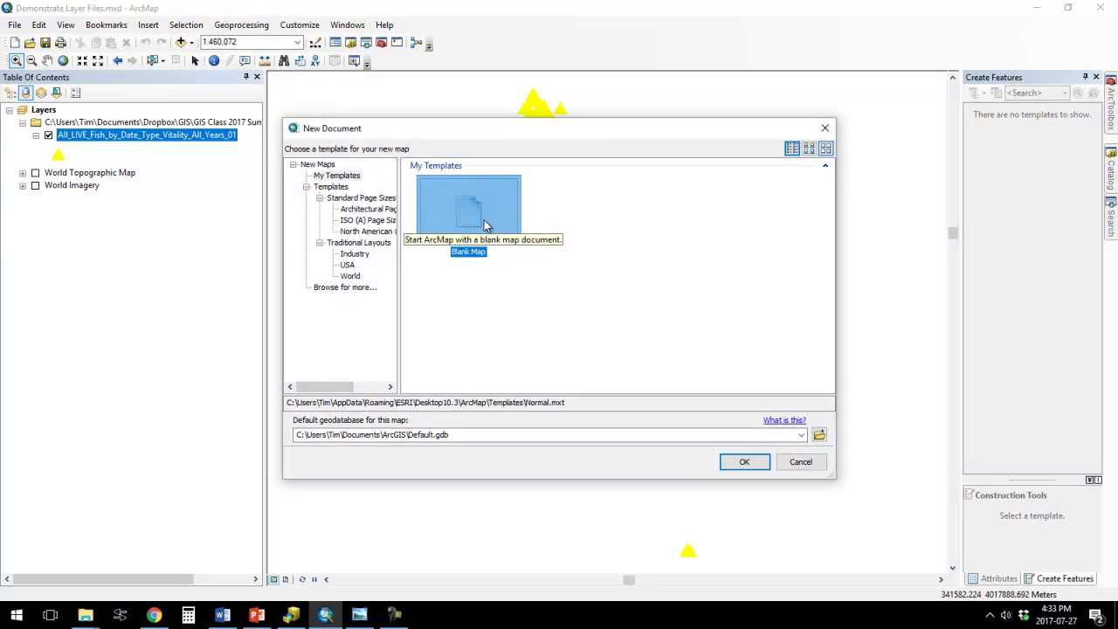
{"action": "left_click", "coordinate": [740, 462]}
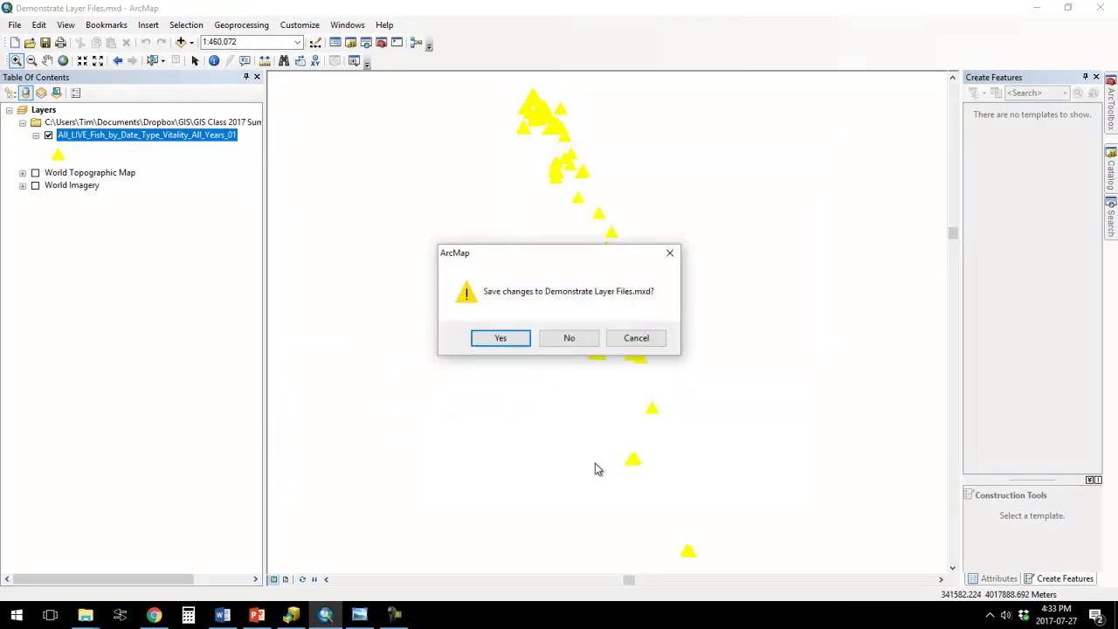
{"action": "left_click", "coordinate": [503, 337]}
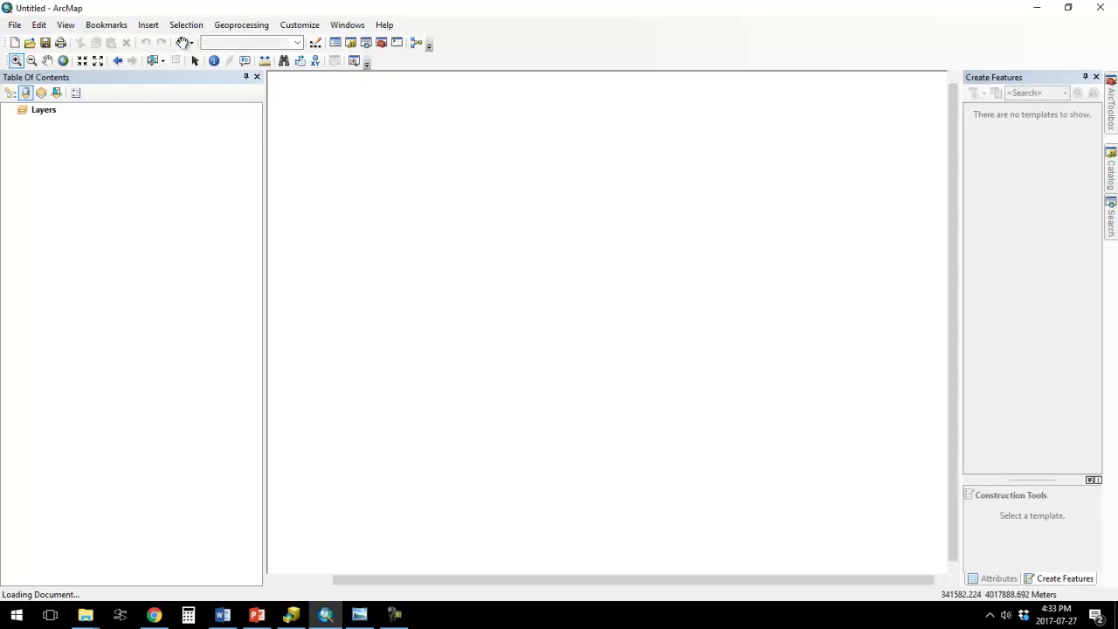
Add fish_locations_yellow_triangles.lyr from the class home folder to the new map.
{"action": "left_click", "coordinate": [182, 44]}
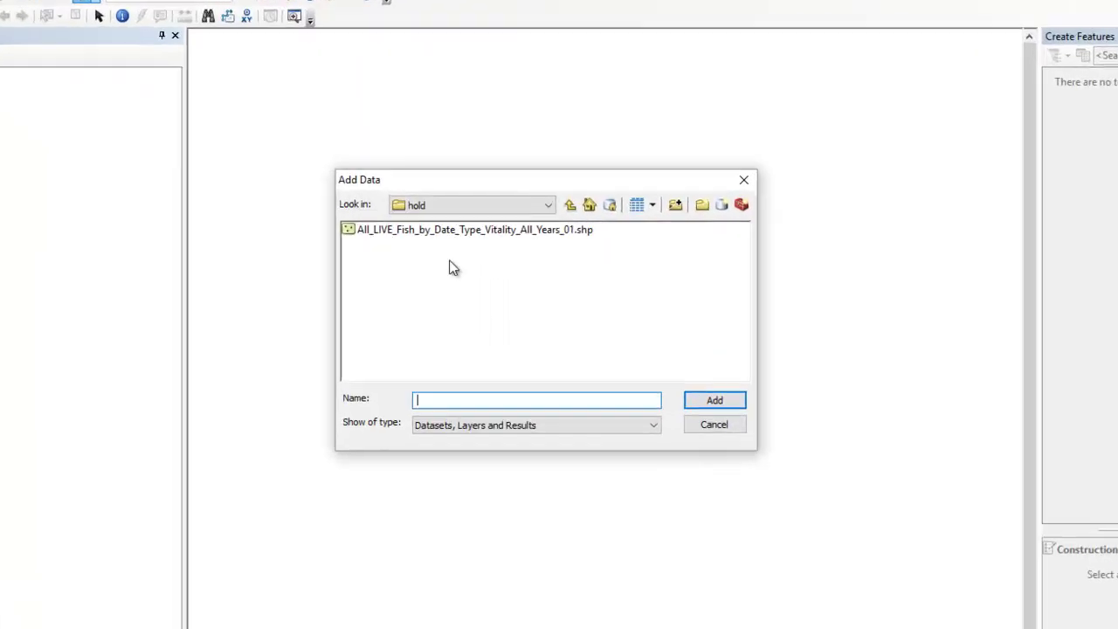
{"action": "left_click", "coordinate": [554, 193]}
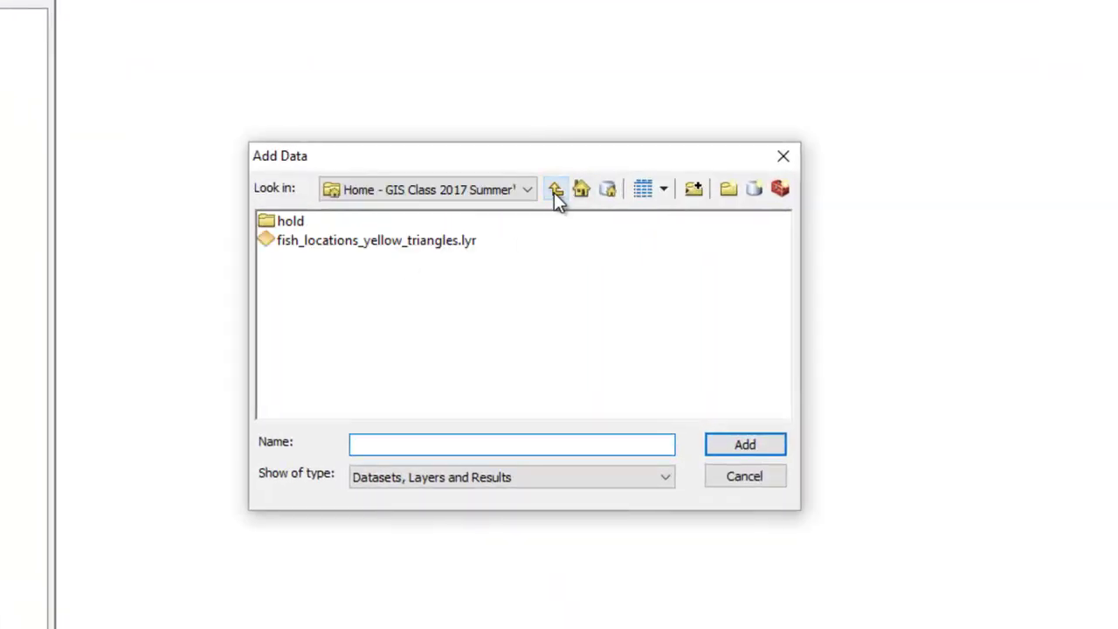
{"action": "left_click", "coordinate": [416, 247]}
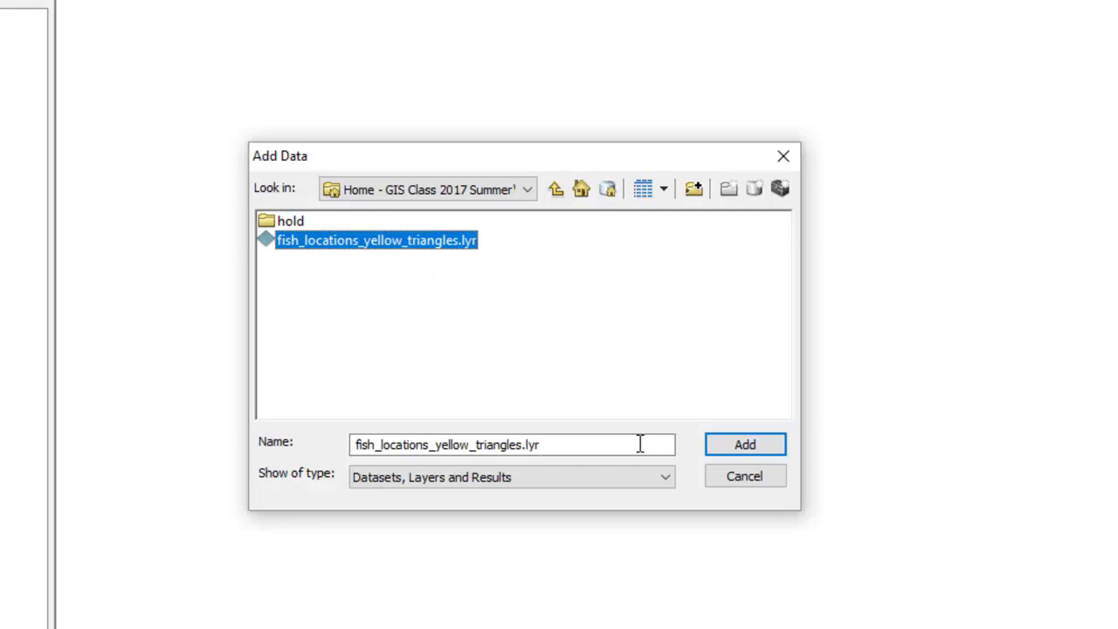
{"action": "left_click", "coordinate": [768, 448]}
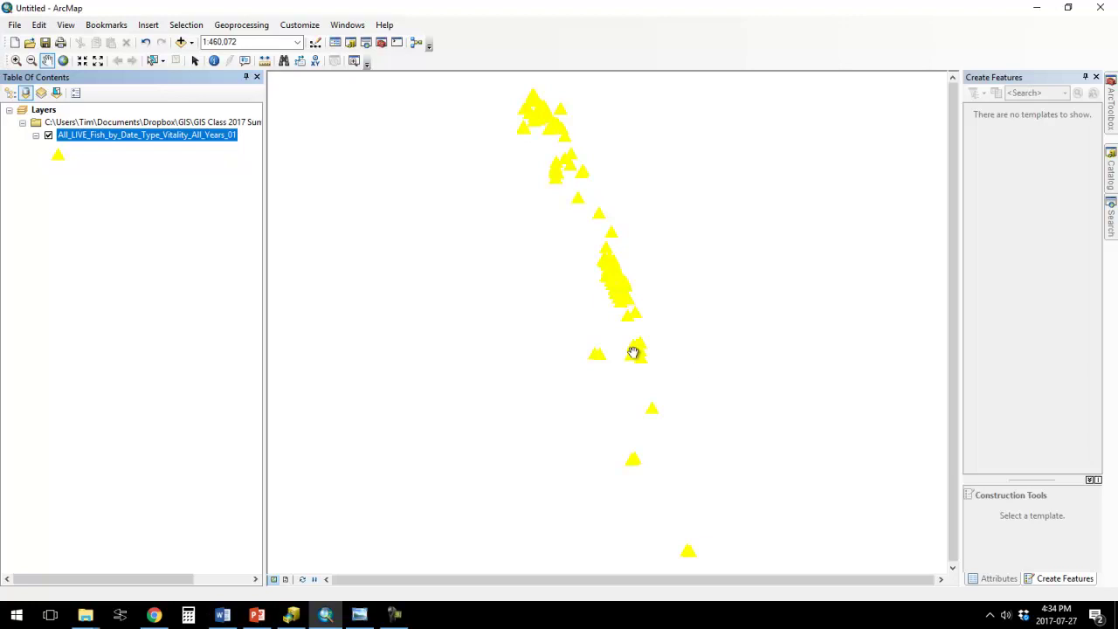
Read the fish layer's shapefile path on the Source tab, then reopen Add Data.
{"action": "right_click", "coordinate": [188, 138]}
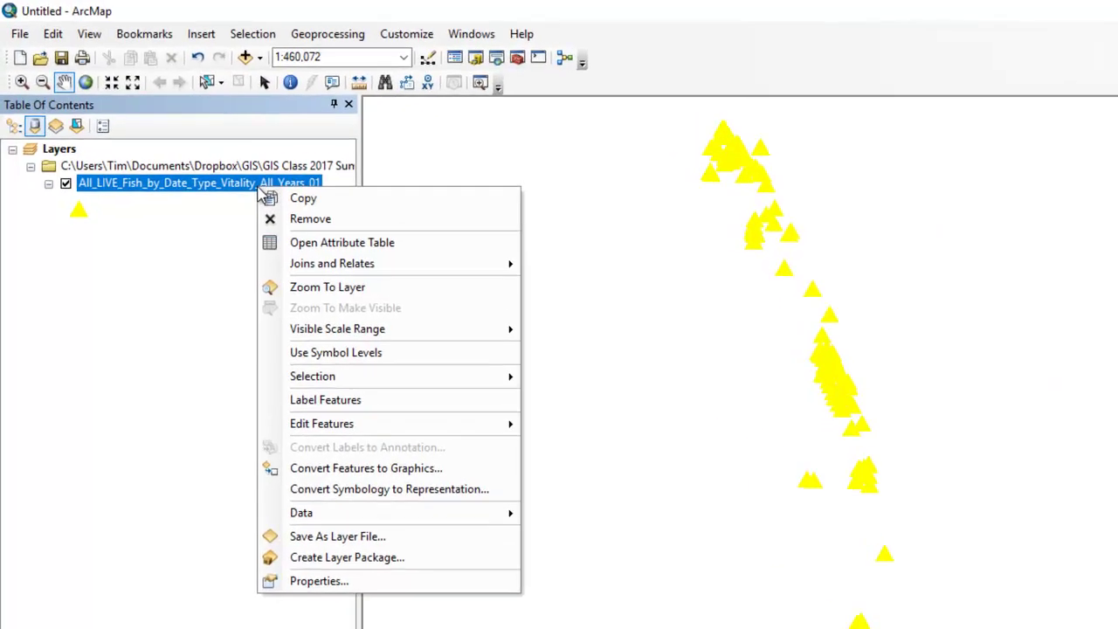
{"action": "left_click", "coordinate": [320, 587]}
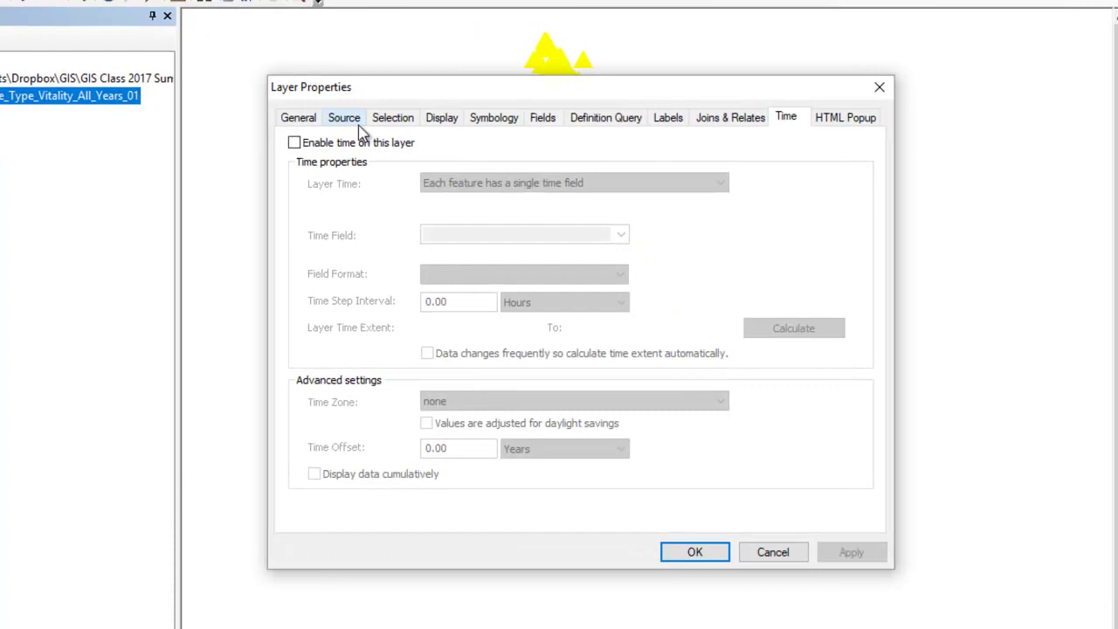
{"action": "left_click", "coordinate": [355, 120]}
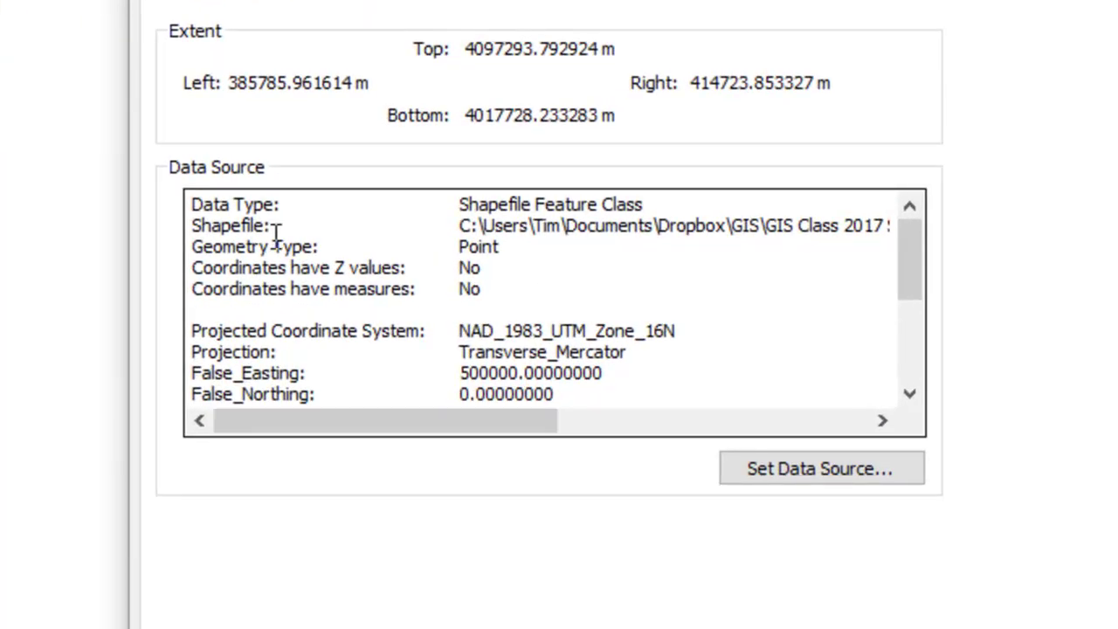
{"action": "left_click", "coordinate": [229, 226]}
{"action": "left_click_drag", "start_coordinate": [325, 421], "coordinate": [697, 442]}
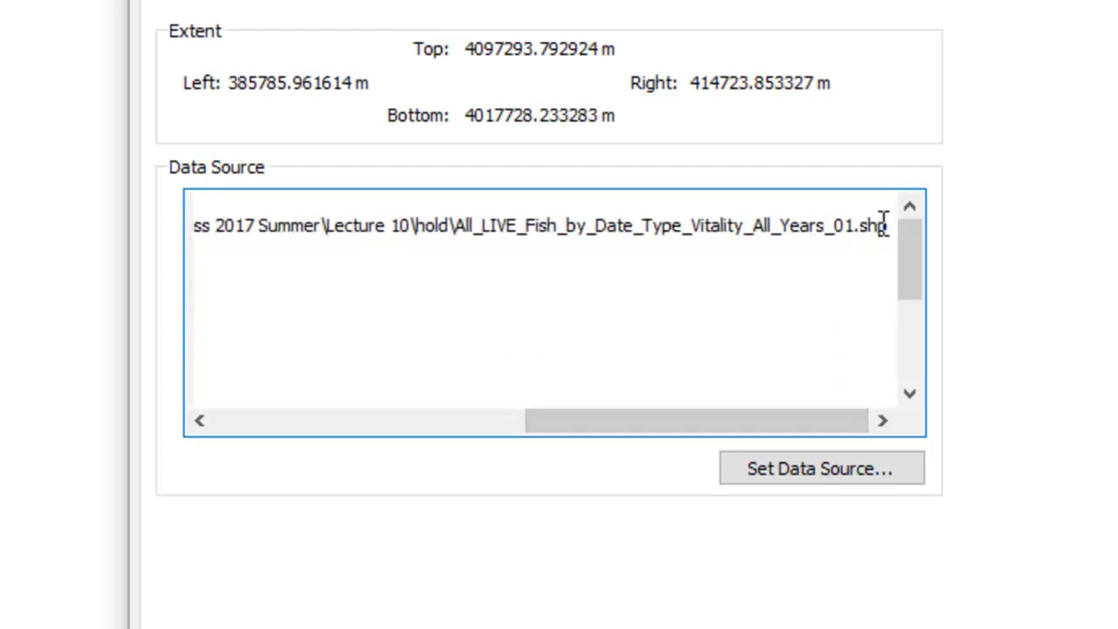
{"action": "left_click_drag", "start_coordinate": [632, 426], "coordinate": [270, 412]}
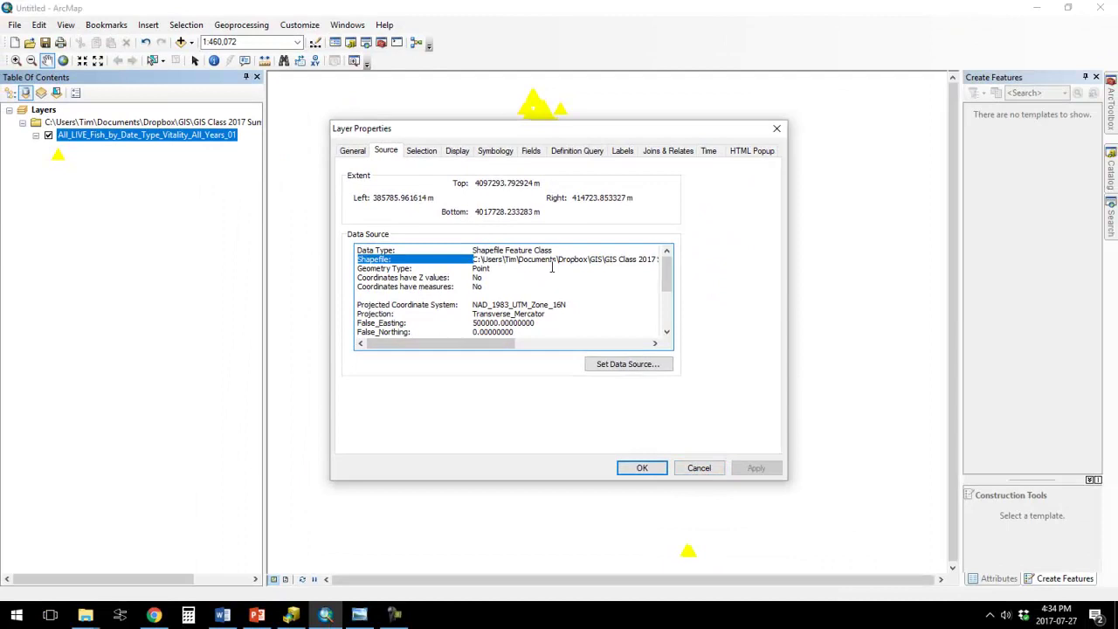
{"action": "left_click", "coordinate": [703, 469]}
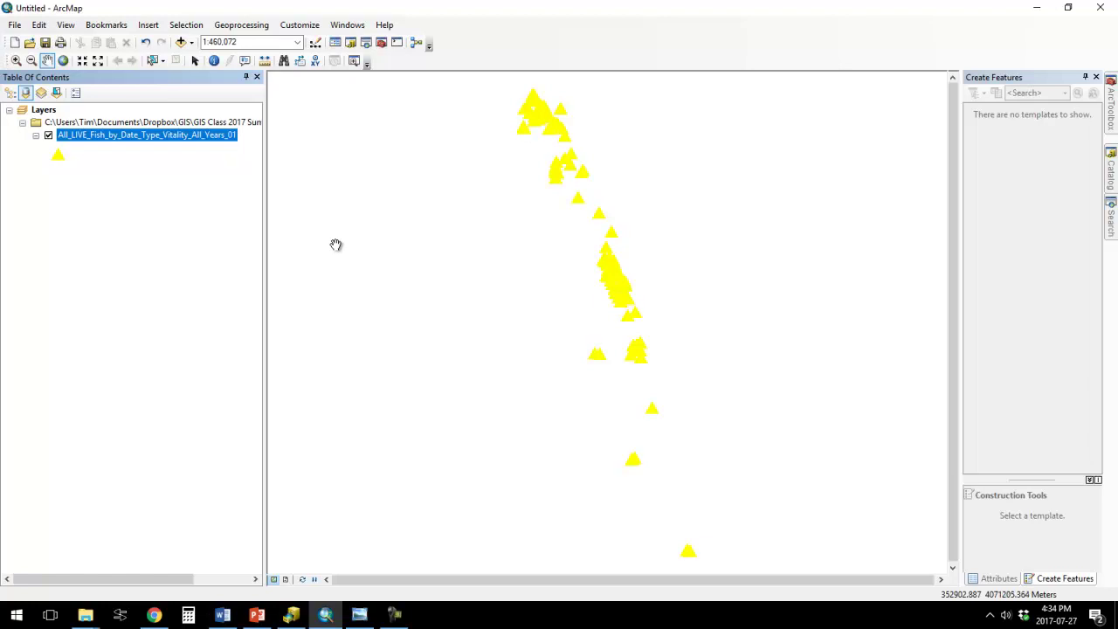
{"action": "left_click", "coordinate": [182, 42]}
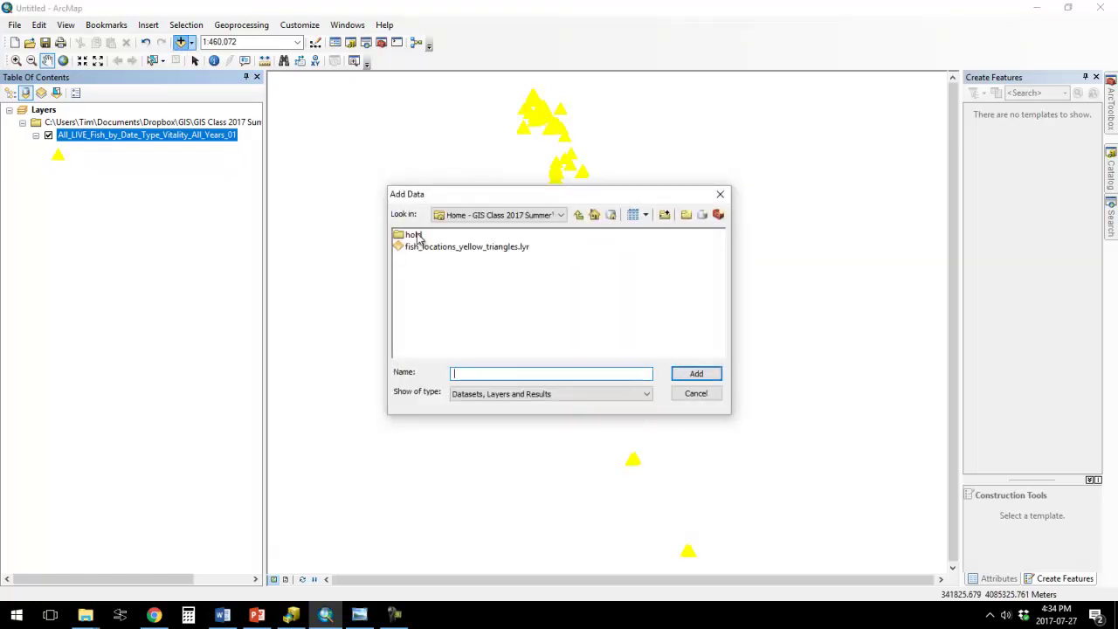
Add the All_LIVE_Fish shapefile from the hold folder to the map.
{"action": "double_click", "coordinate": [414, 236]}
{"action": "left_click", "coordinate": [418, 237]}
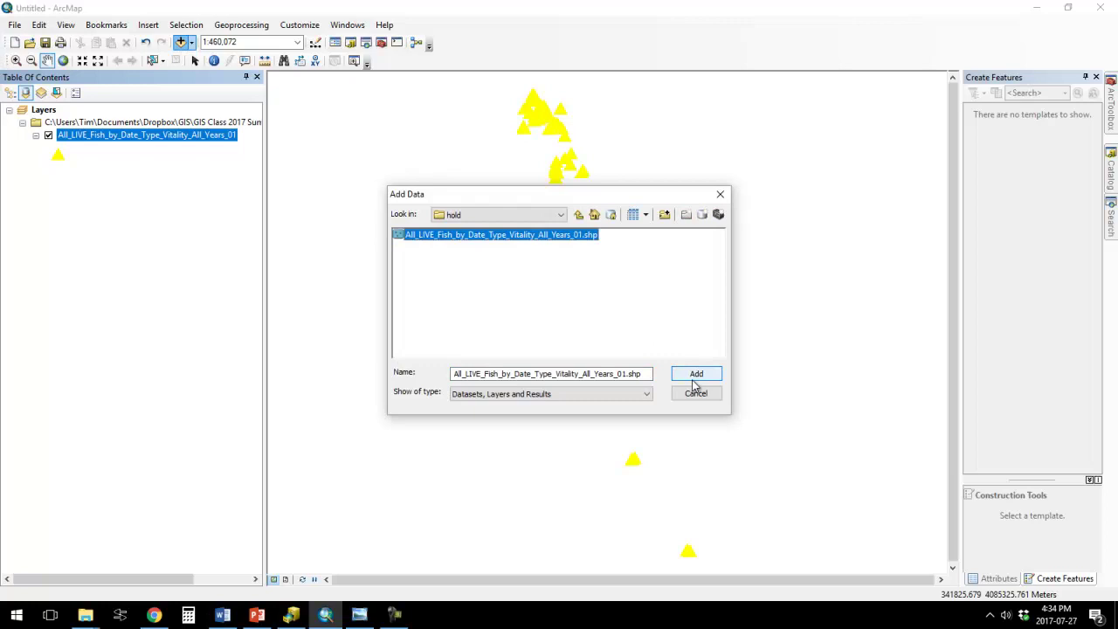
{"action": "left_click", "coordinate": [692, 377]}
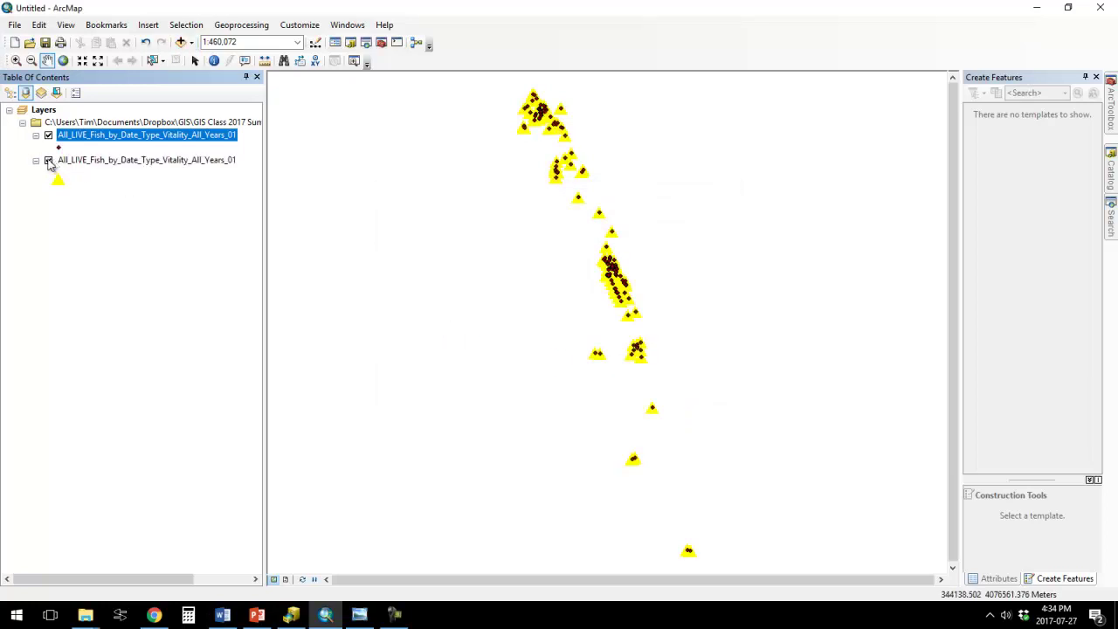
Toggle layer visibility so only the yellow-triangle layer is shown.
{"action": "left_click", "coordinate": [49, 160]}
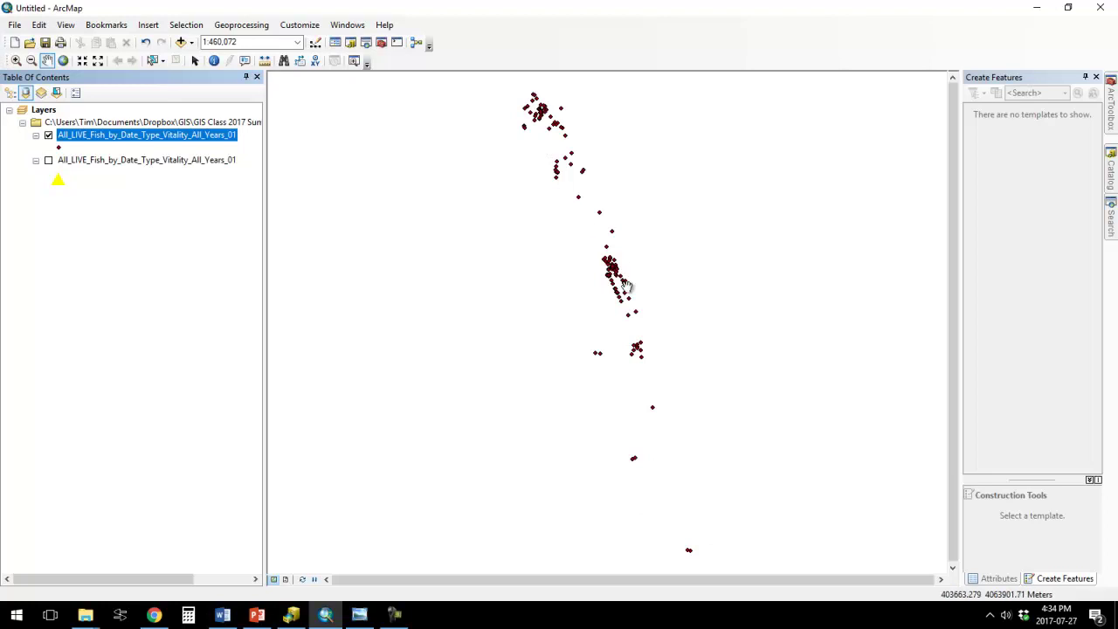
{"action": "left_click", "coordinate": [48, 135]}
{"action": "left_click", "coordinate": [48, 161]}
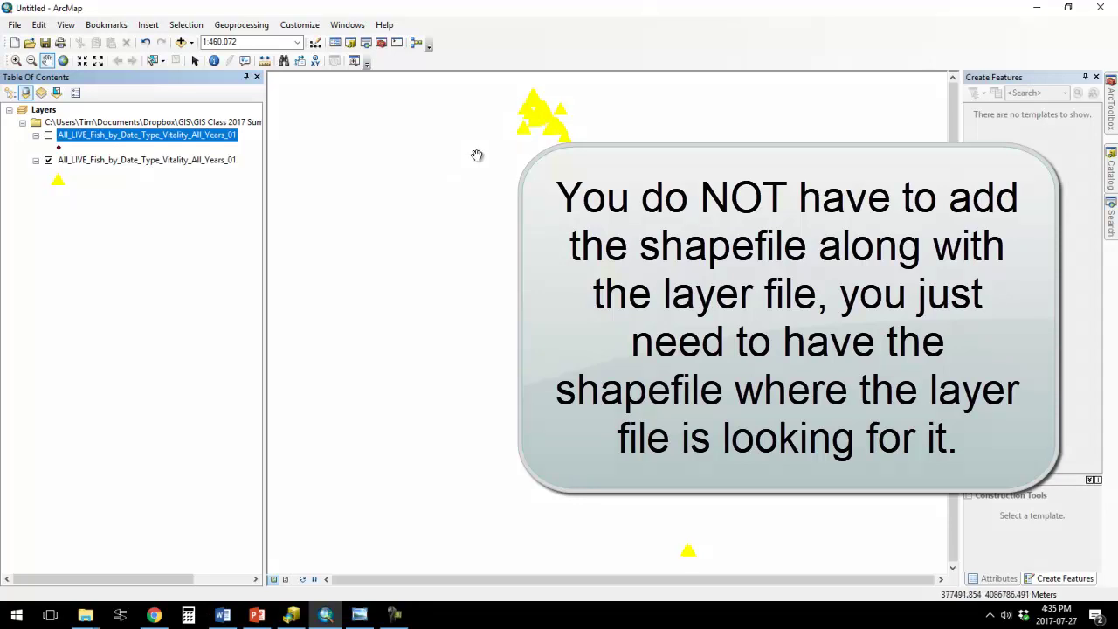
Symbolize the new fish layer by unique values of the Transmitte field, adding all values.
{"action": "double_click", "coordinate": [194, 138]}
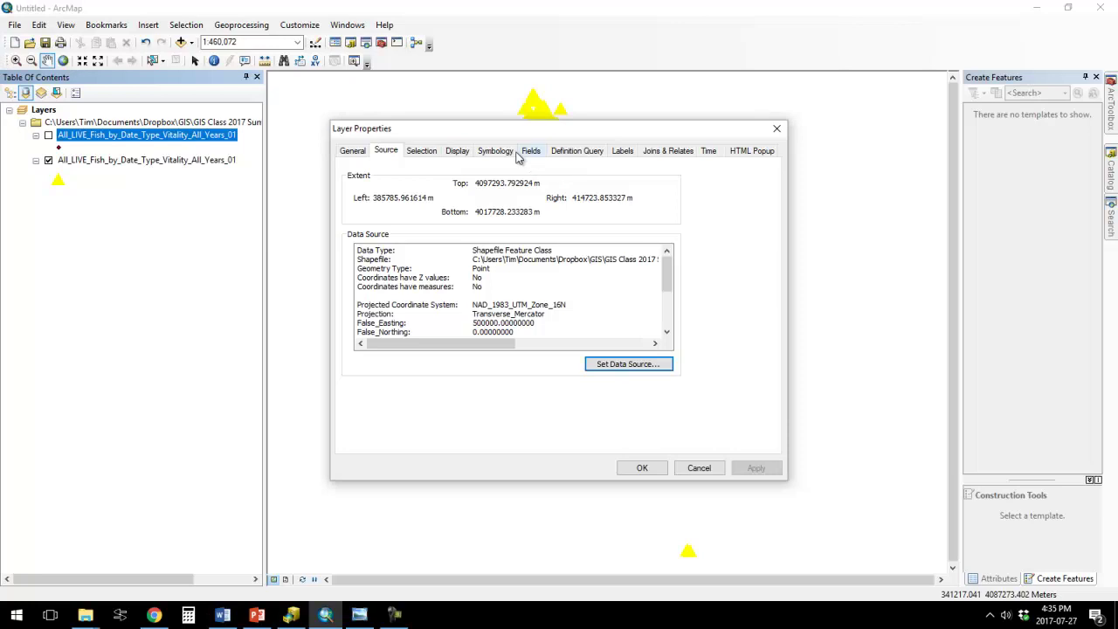
{"action": "left_click", "coordinate": [509, 155]}
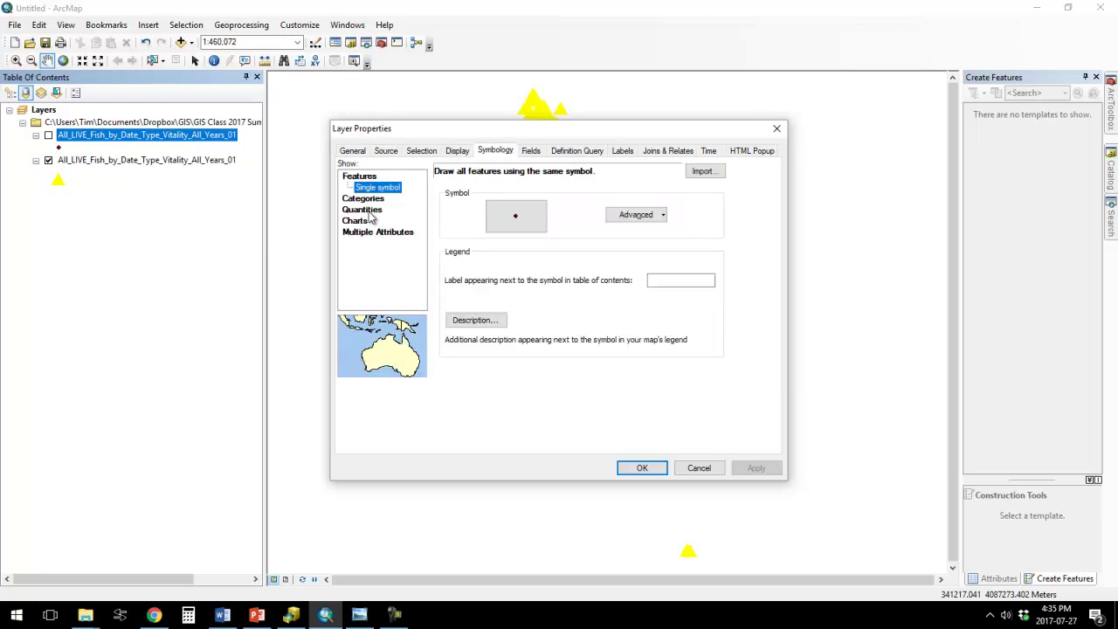
{"action": "left_click", "coordinate": [365, 199]}
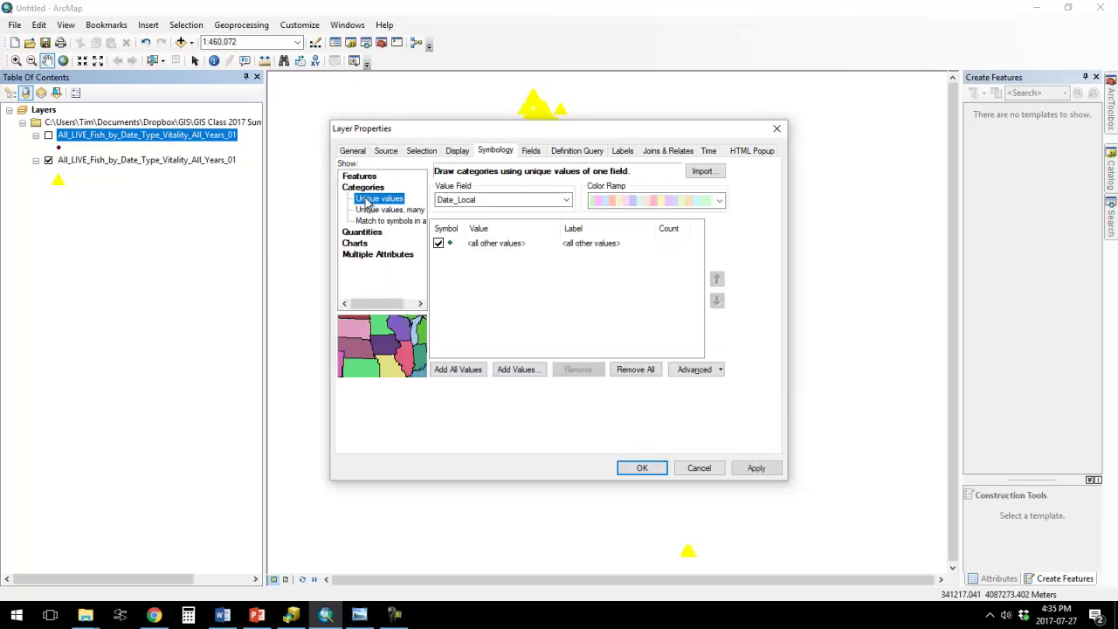
{"action": "left_click", "coordinate": [528, 201]}
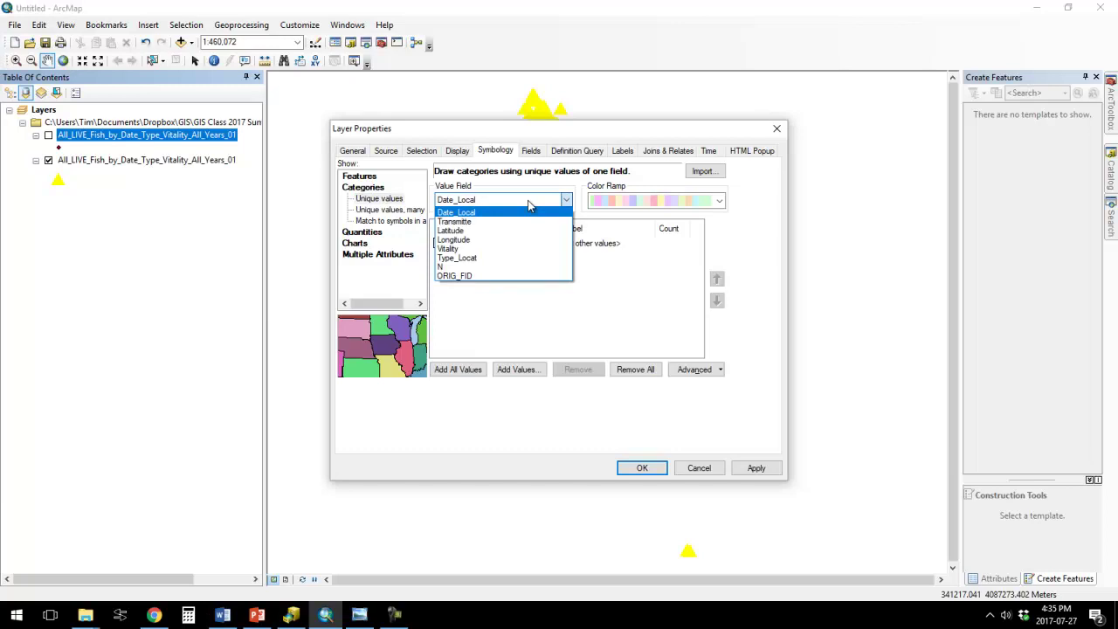
{"action": "left_click", "coordinate": [472, 221]}
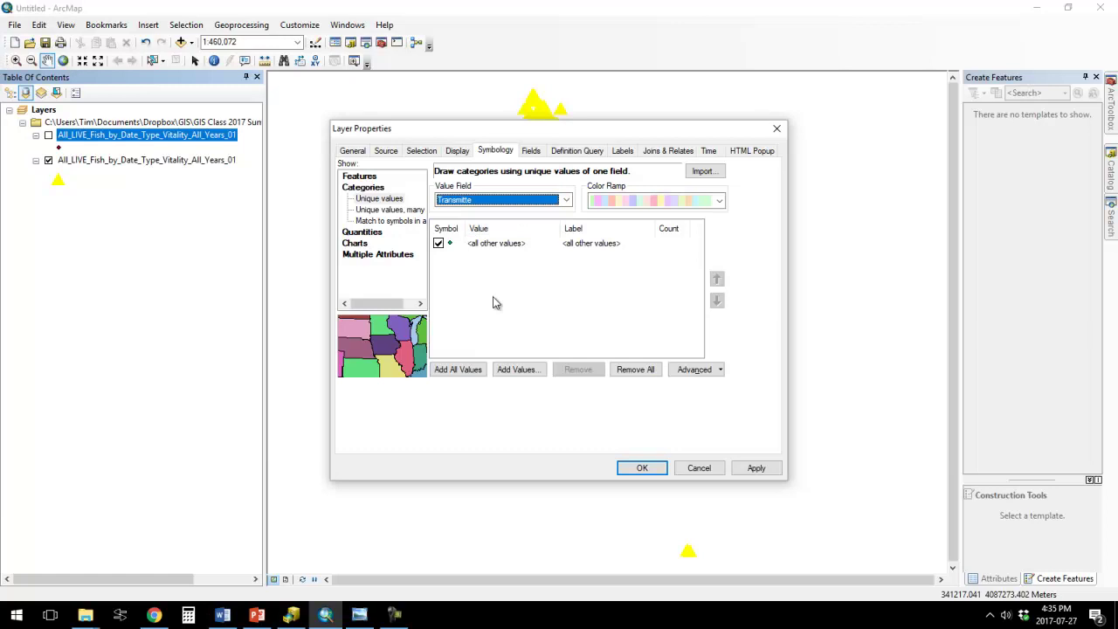
{"action": "left_click", "coordinate": [469, 372]}
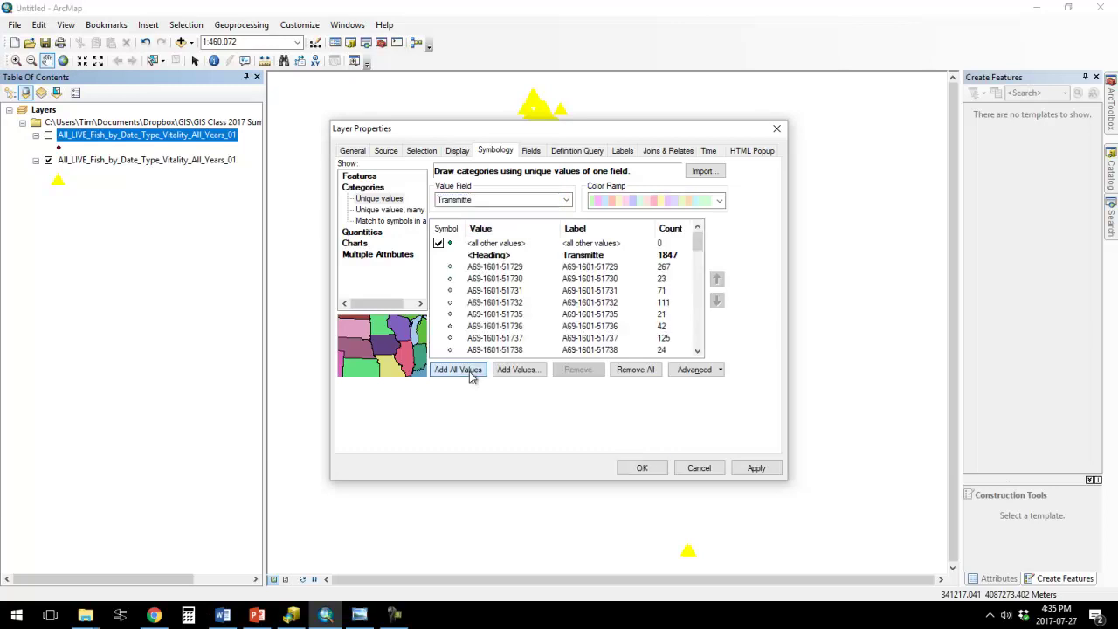
Apply a multicolour ramp to the transmitter categories and confirm the symbology.
{"action": "left_click", "coordinate": [625, 202]}
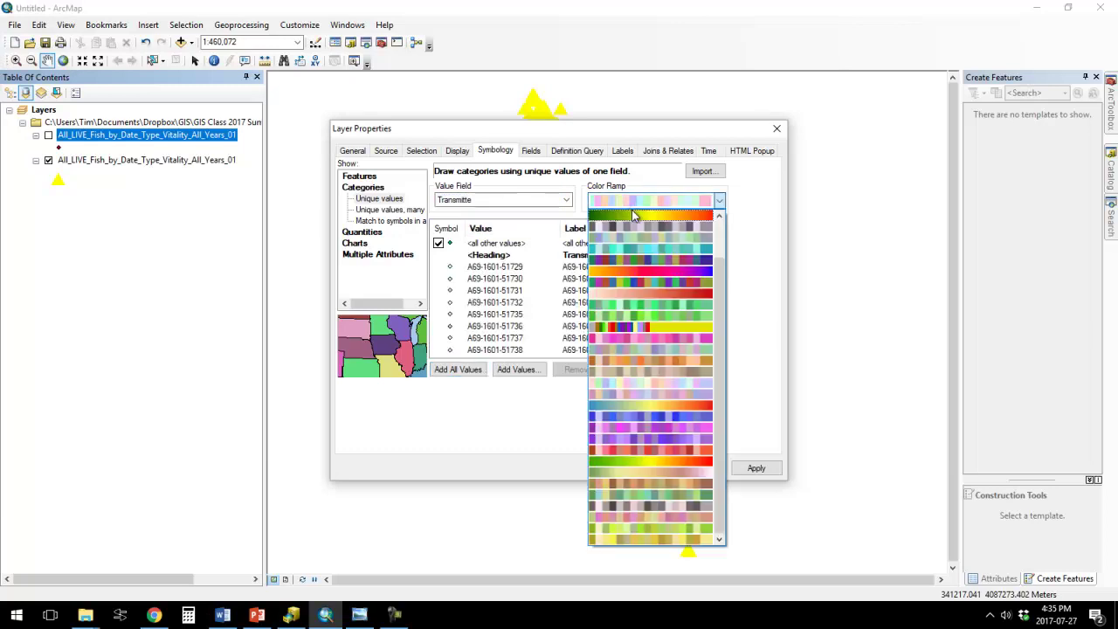
{"action": "left_click", "coordinate": [636, 216]}
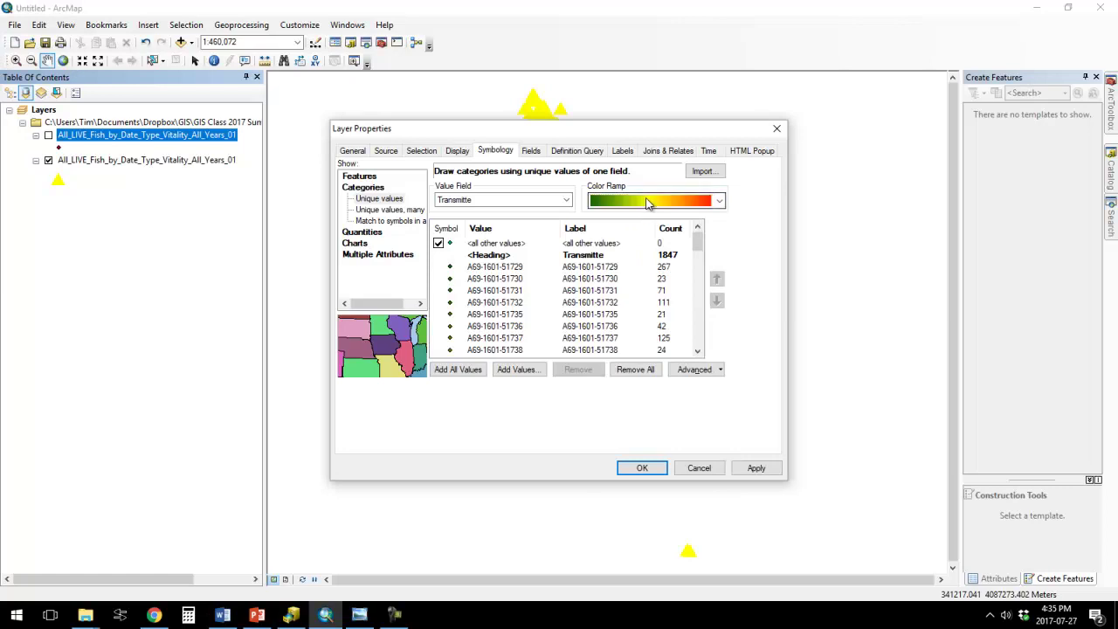
{"action": "left_click", "coordinate": [647, 202]}
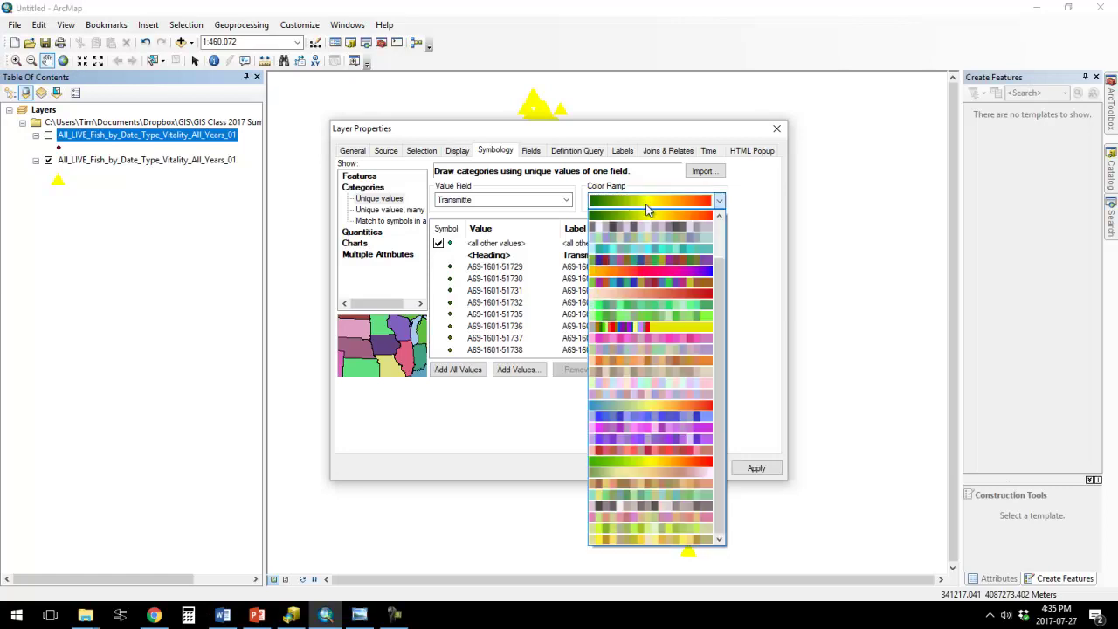
{"action": "scroll", "coordinate": [723, 230], "scroll_direction": "up", "scroll_amount": 2}
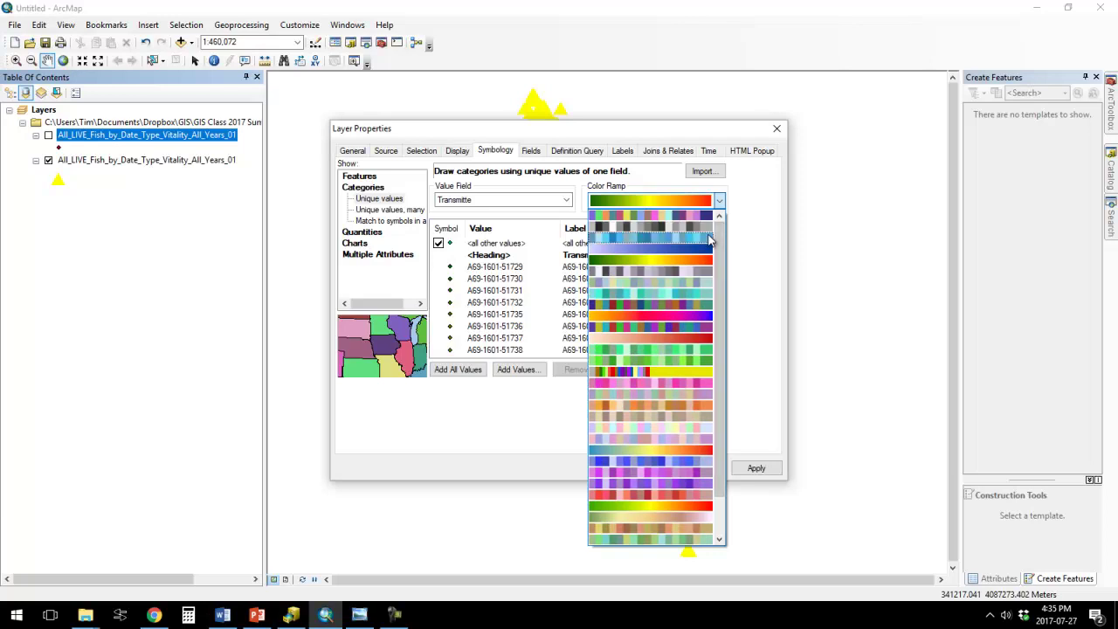
{"action": "left_click", "coordinate": [673, 376]}
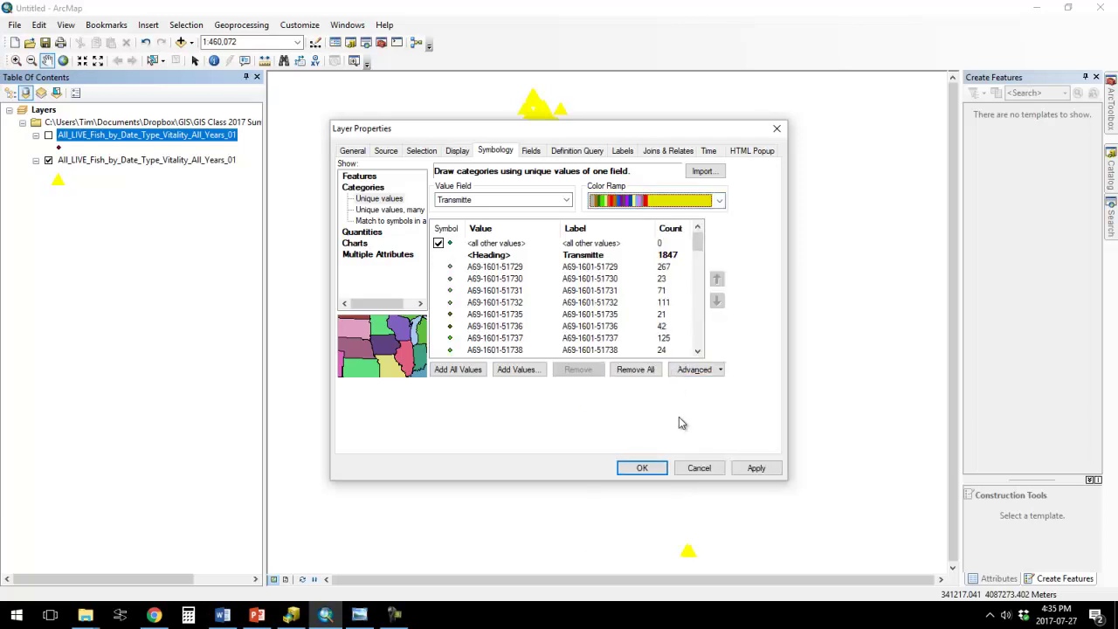
{"action": "left_click", "coordinate": [756, 468]}
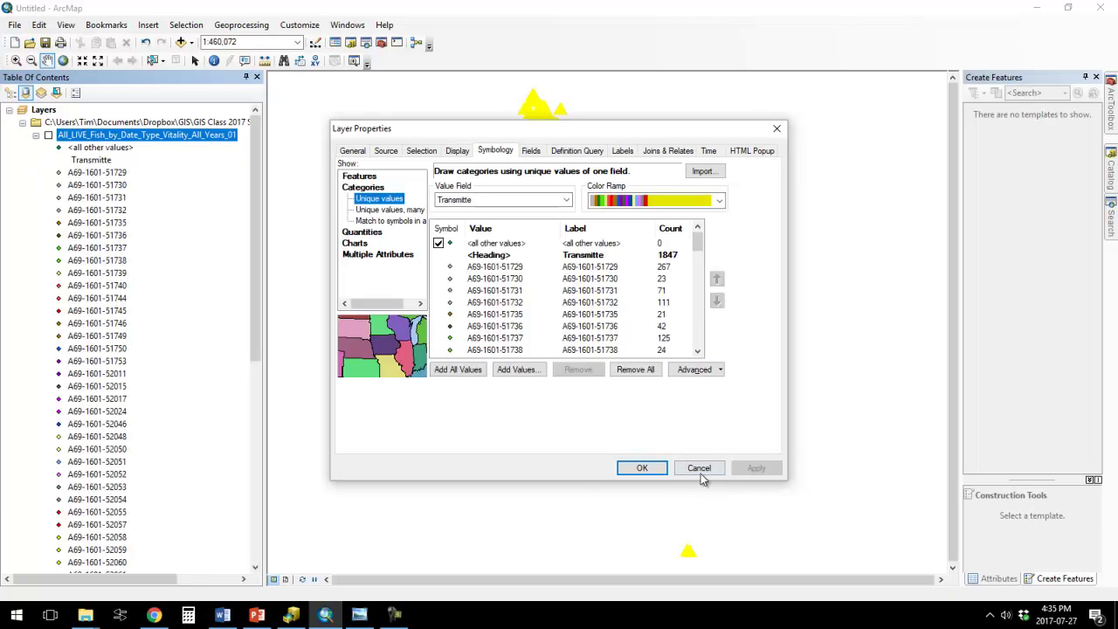
{"action": "left_click", "coordinate": [644, 468]}
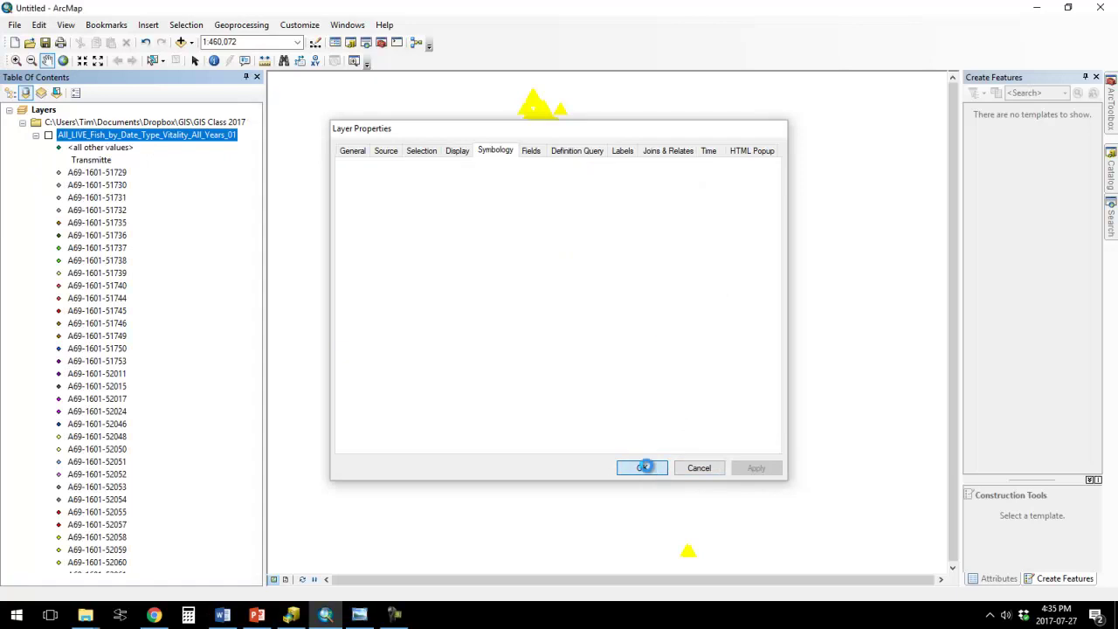
Turn on the unique-colour fish layer and hide the yellow-triangle layer.
{"action": "left_click", "coordinate": [48, 135]}
{"action": "left_click_drag", "start_coordinate": [254, 187], "coordinate": [235, 417]}
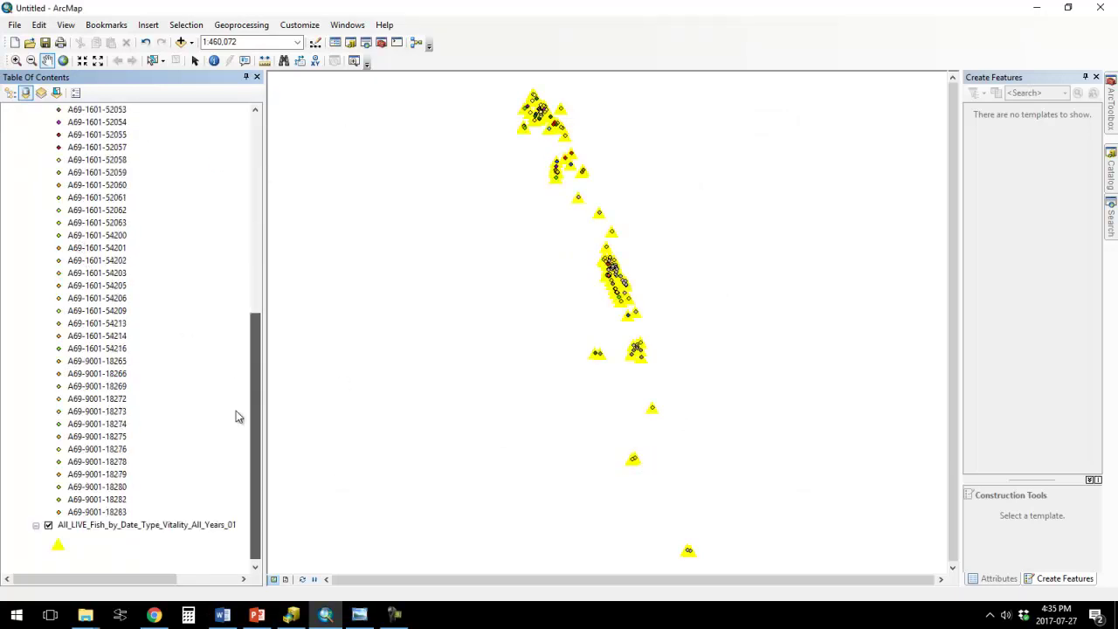
{"action": "left_click", "coordinate": [48, 525]}
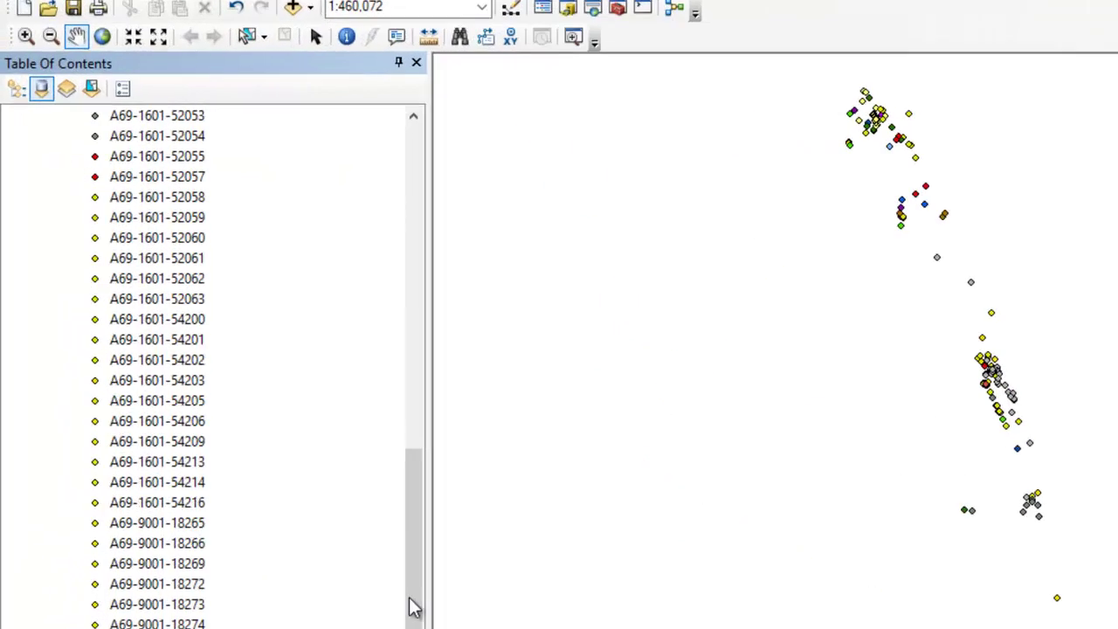
{"action": "left_click_drag", "start_coordinate": [509, 568], "coordinate": [526, 280]}
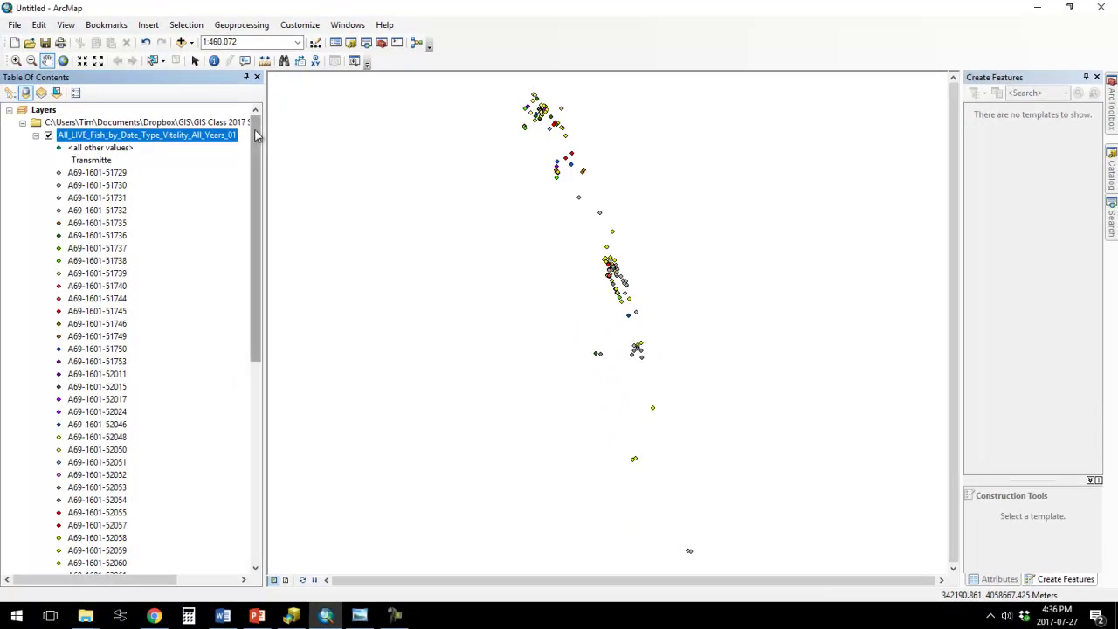
Save the fish layer as the layer file fish_locations_unique_color.lyr.
{"action": "right_click", "coordinate": [221, 140]}
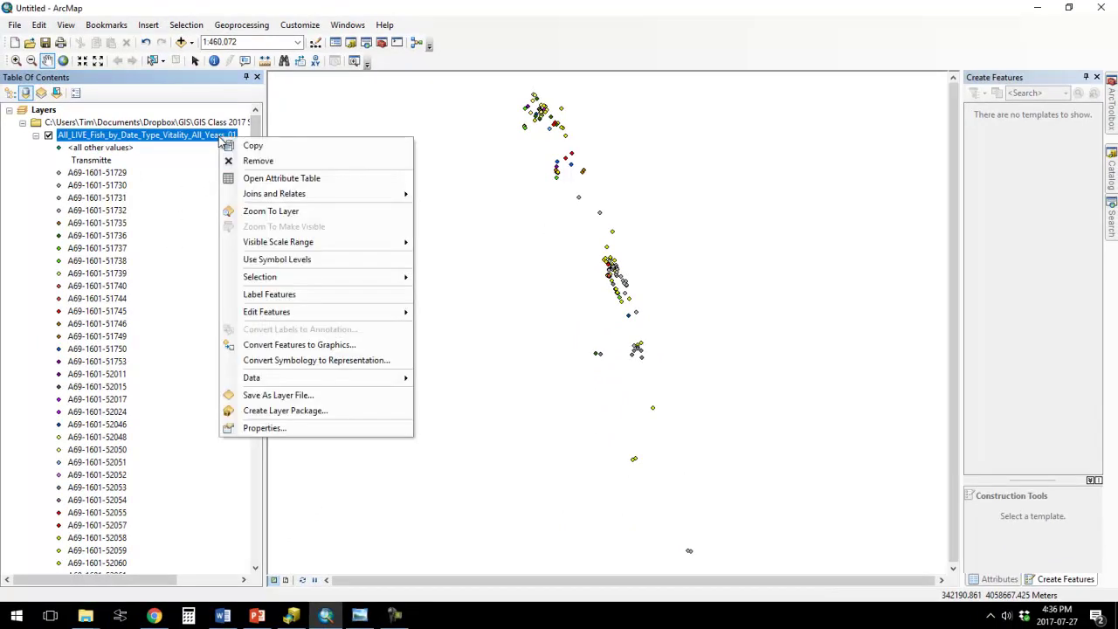
{"action": "left_click", "coordinate": [307, 396]}
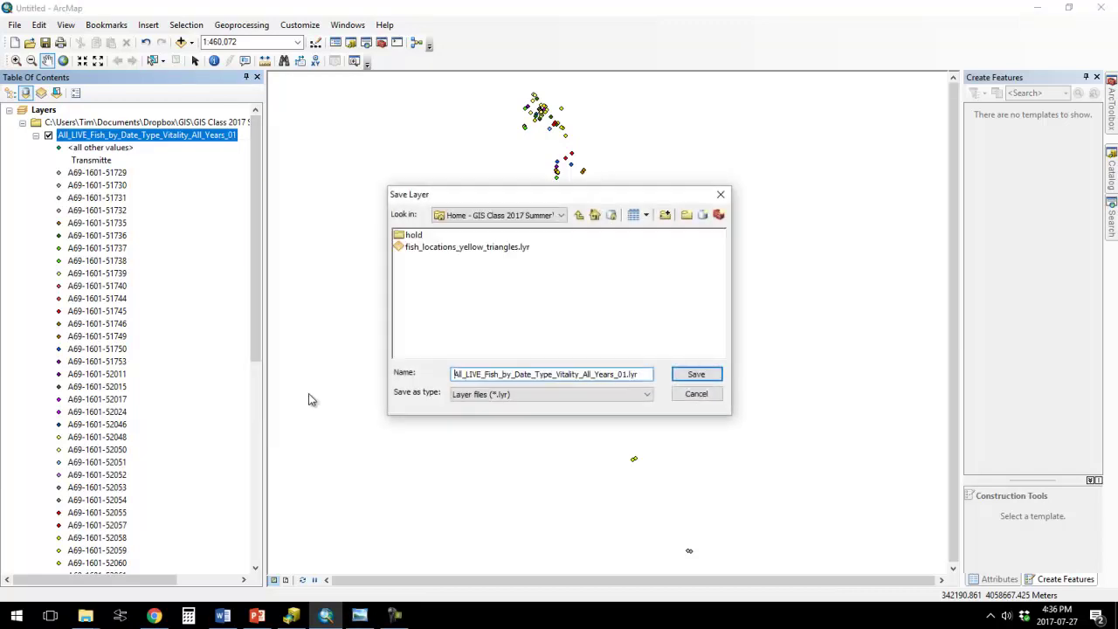
{"action": "left_click", "coordinate": [486, 247]}
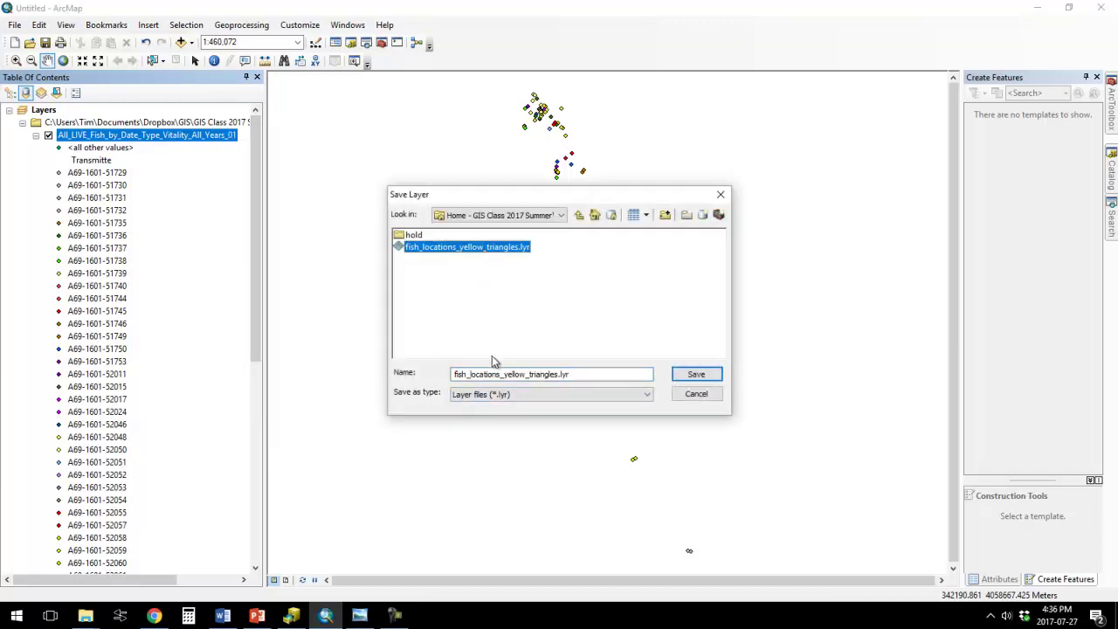
{"action": "left_click", "coordinate": [494, 374]}
{"action": "double_click", "coordinate": [506, 375]}
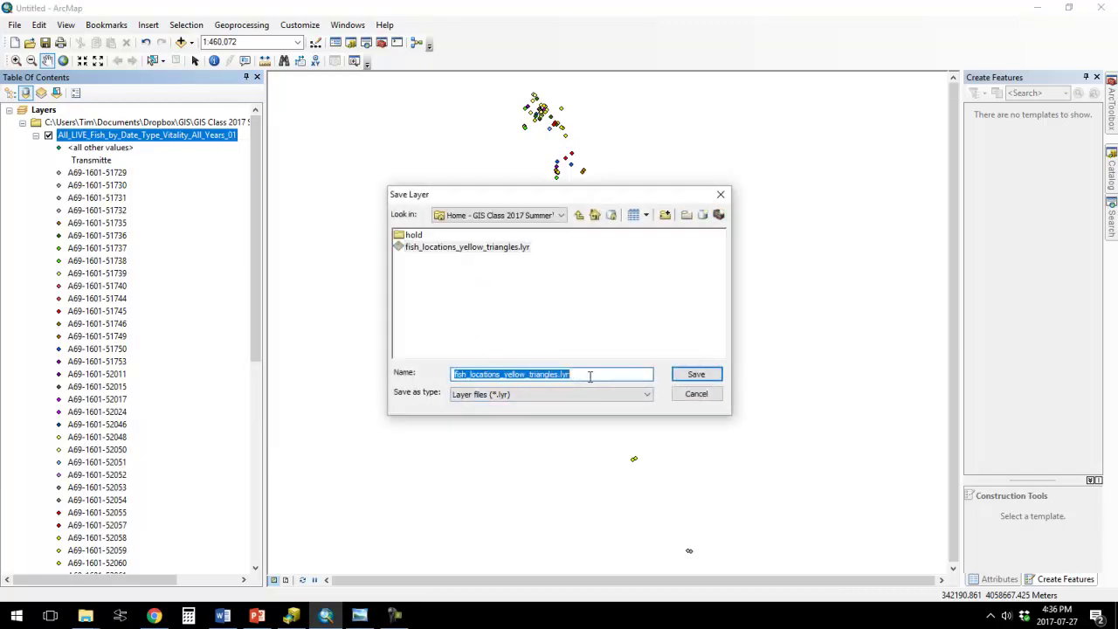
{"action": "left_click", "coordinate": [504, 374]}
{"action": "left_click_drag", "start_coordinate": [504, 374], "coordinate": [572, 374]}
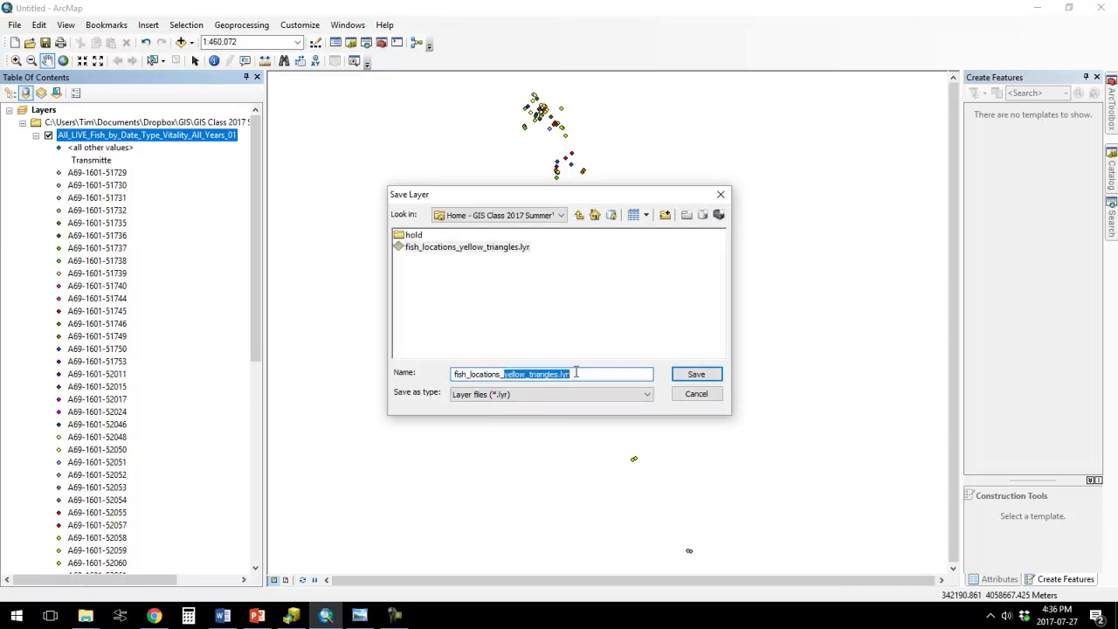
{"action": "type", "text": "unique_co"}
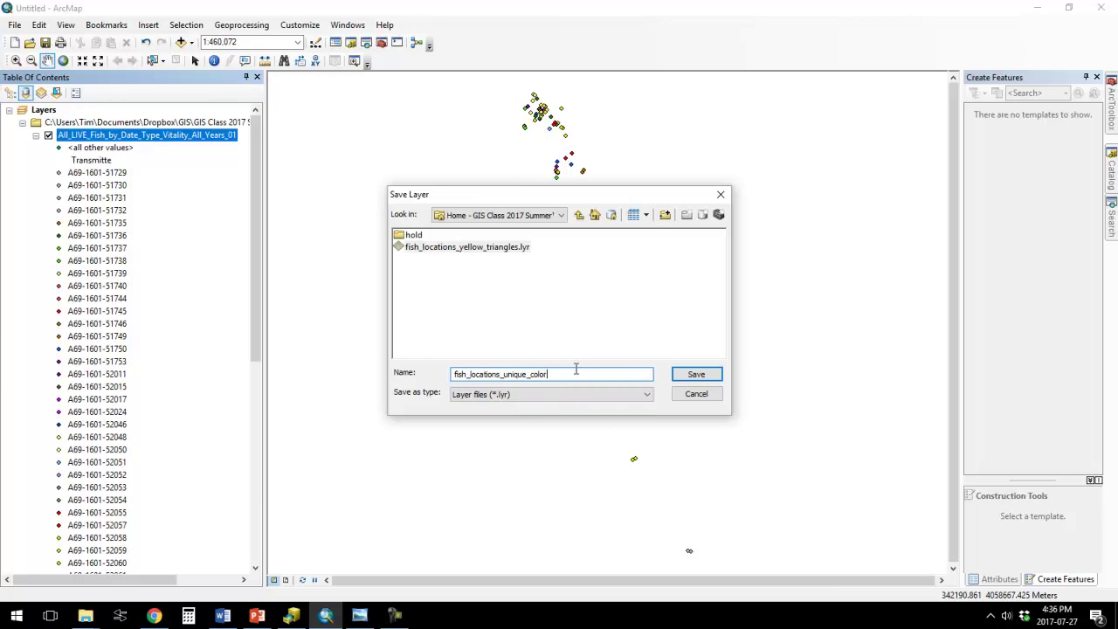
{"action": "key", "text": "Return"}
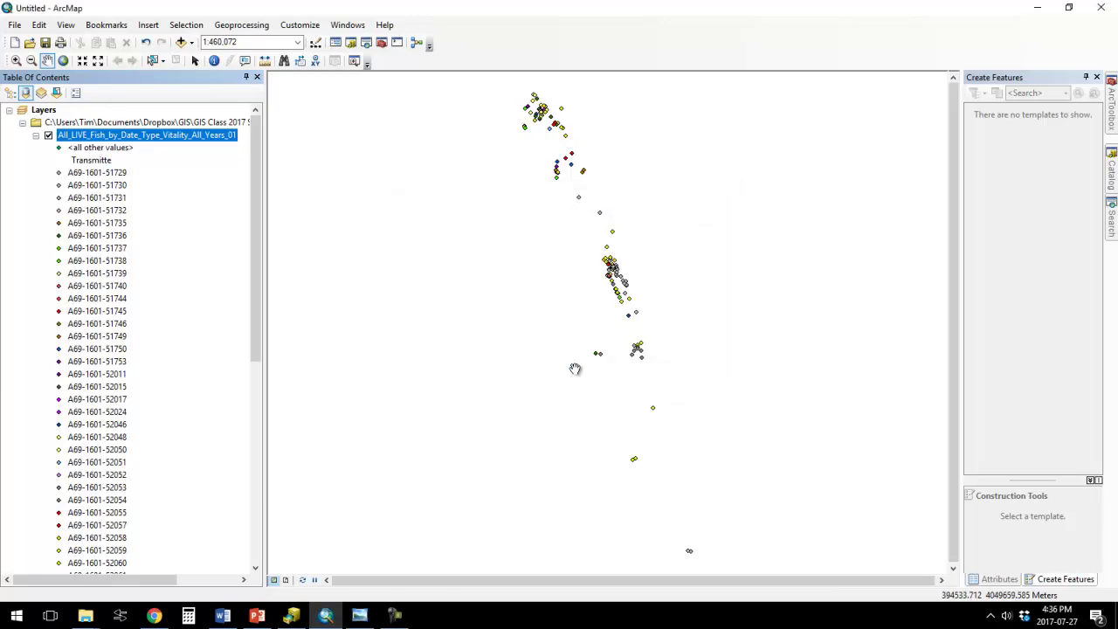
Start a new map and add fish_locations_unique_color.lyr from the parent folder of hold.
{"action": "left_click", "coordinate": [17, 46]}
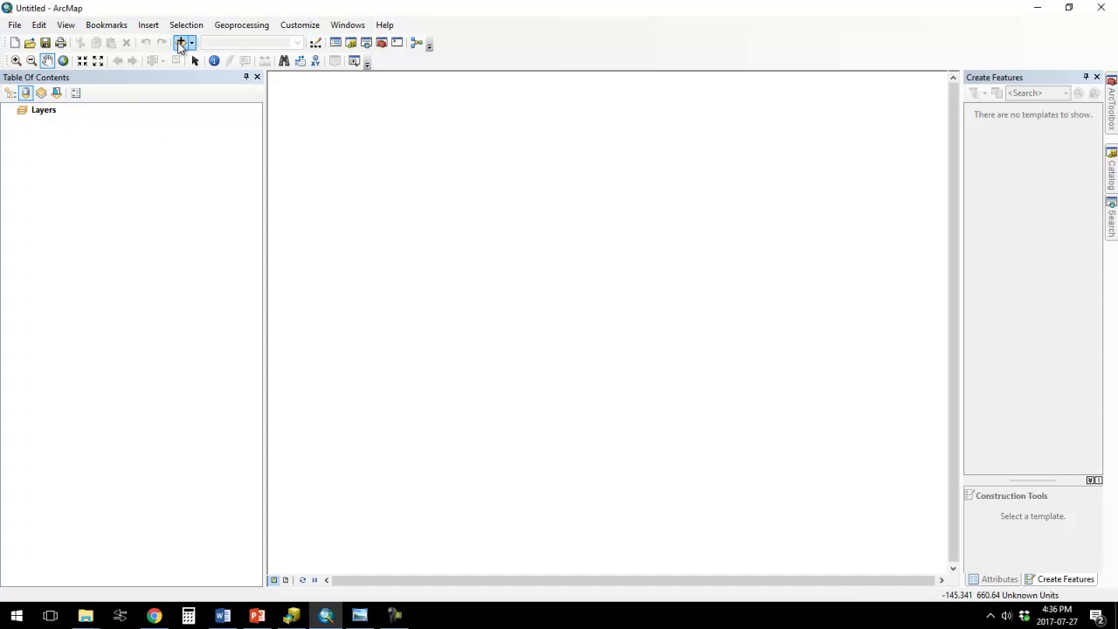
{"action": "left_click", "coordinate": [181, 43]}
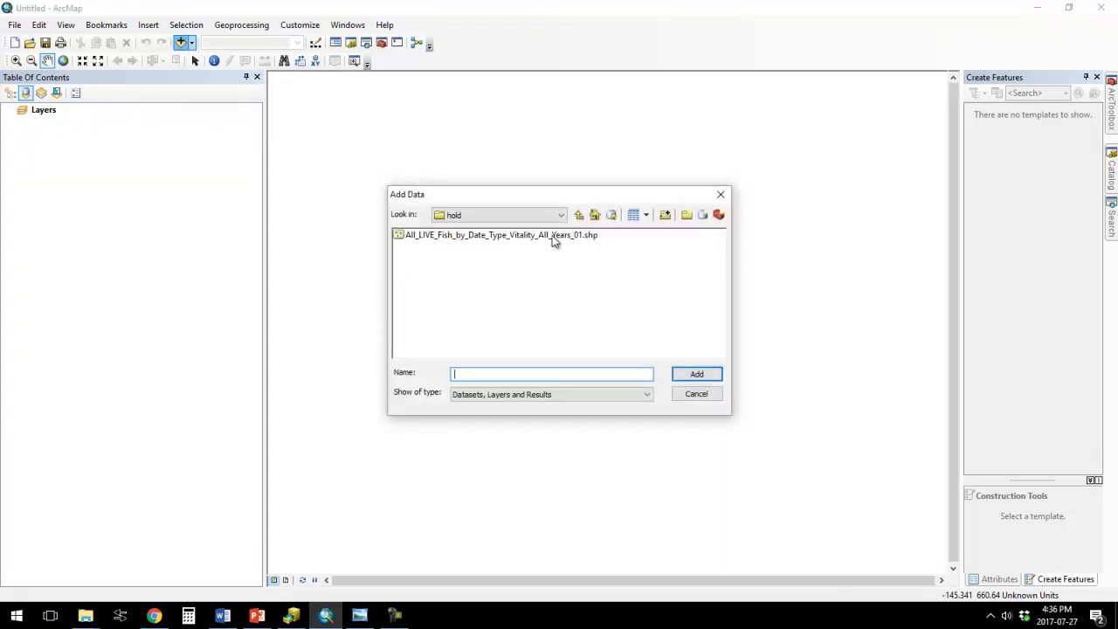
{"action": "left_click", "coordinate": [580, 215]}
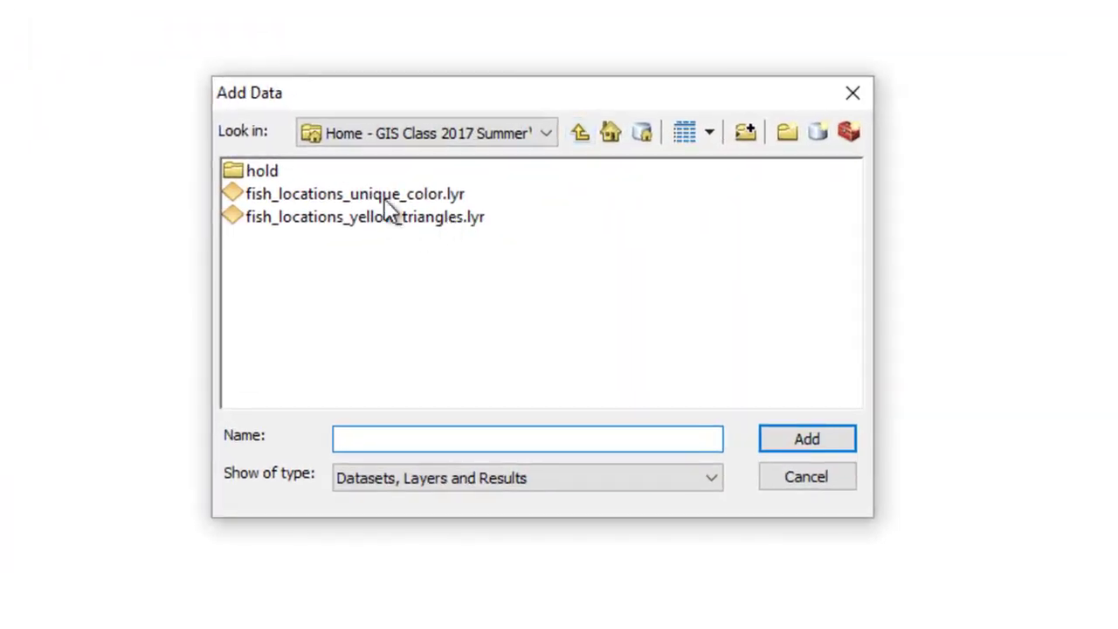
{"action": "left_click", "coordinate": [382, 194]}
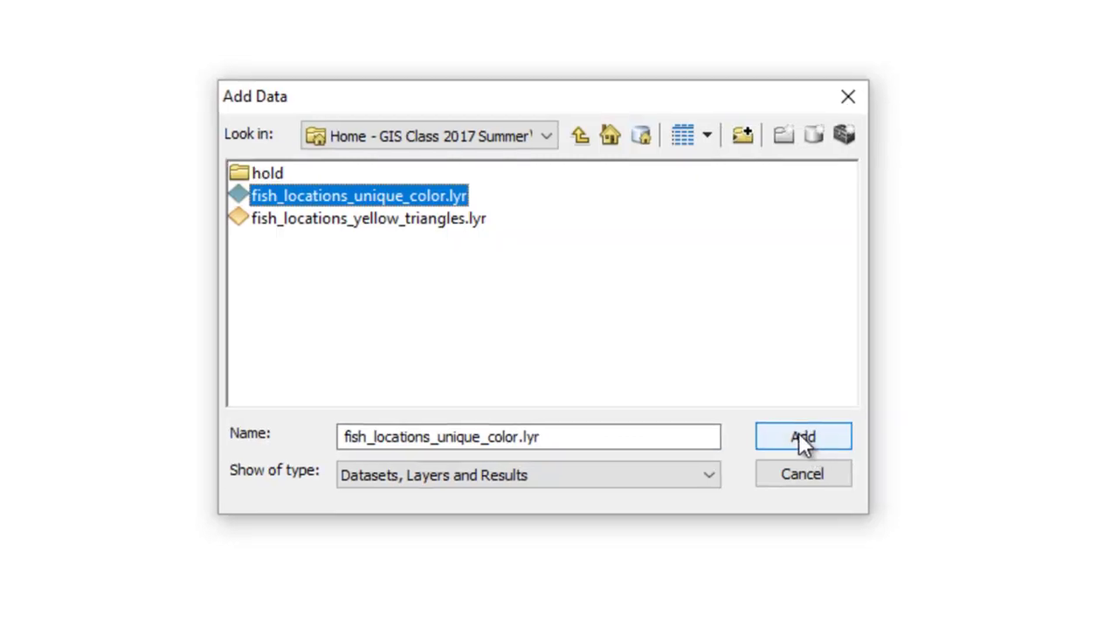
{"action": "left_click", "coordinate": [802, 437]}
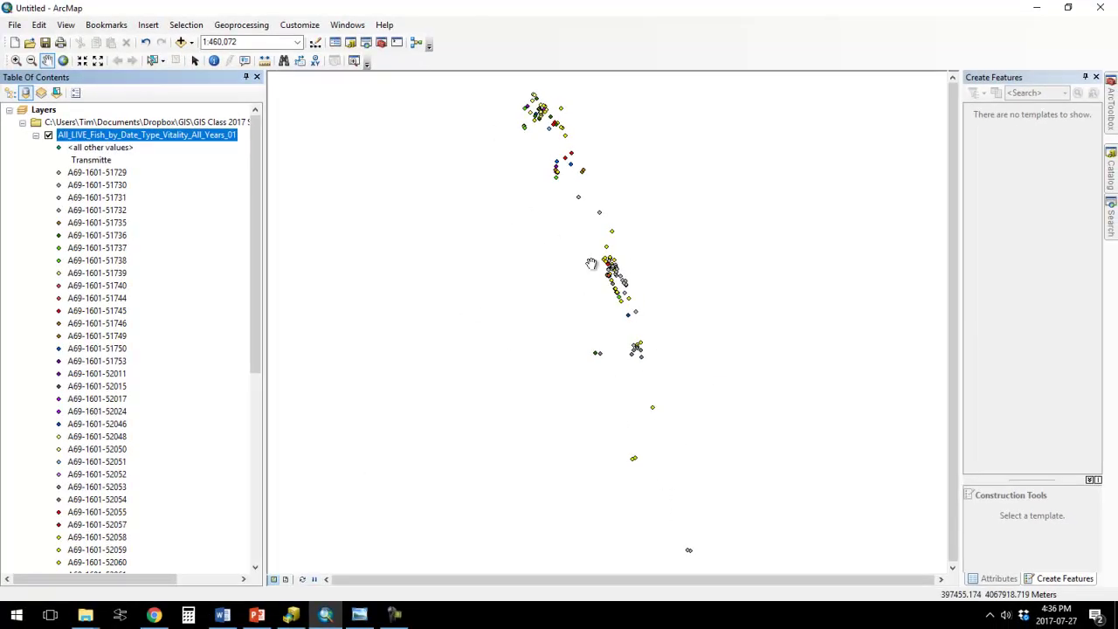
Check the layer's Source properties show the hold folder's All_LIVE_Fish shapefile, closing without changes.
{"action": "right_click", "coordinate": [181, 141]}
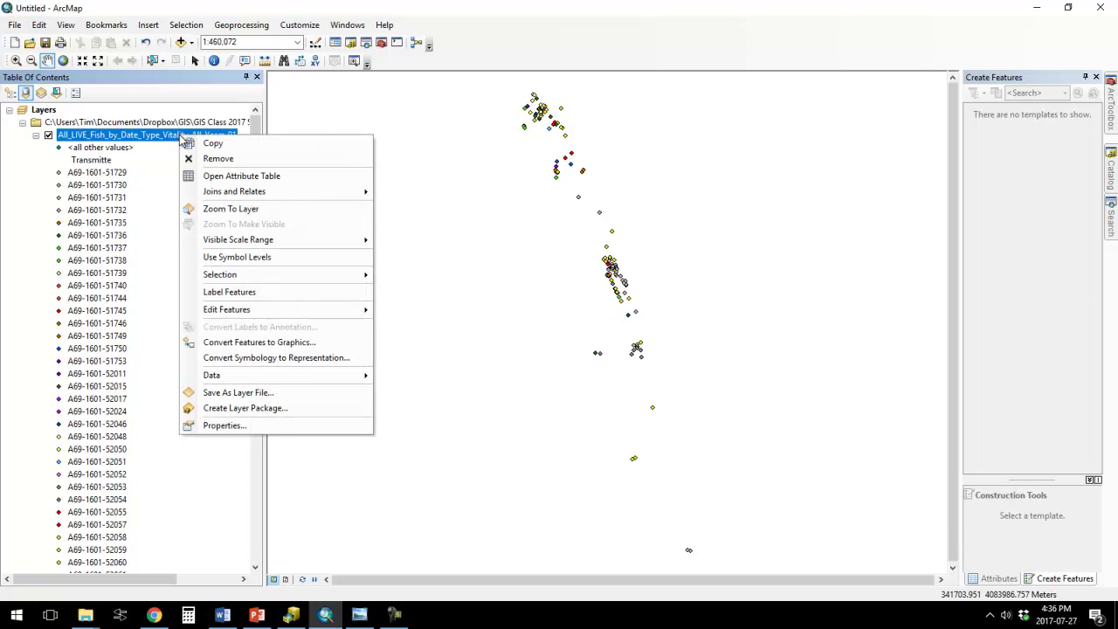
{"action": "left_click", "coordinate": [275, 426]}
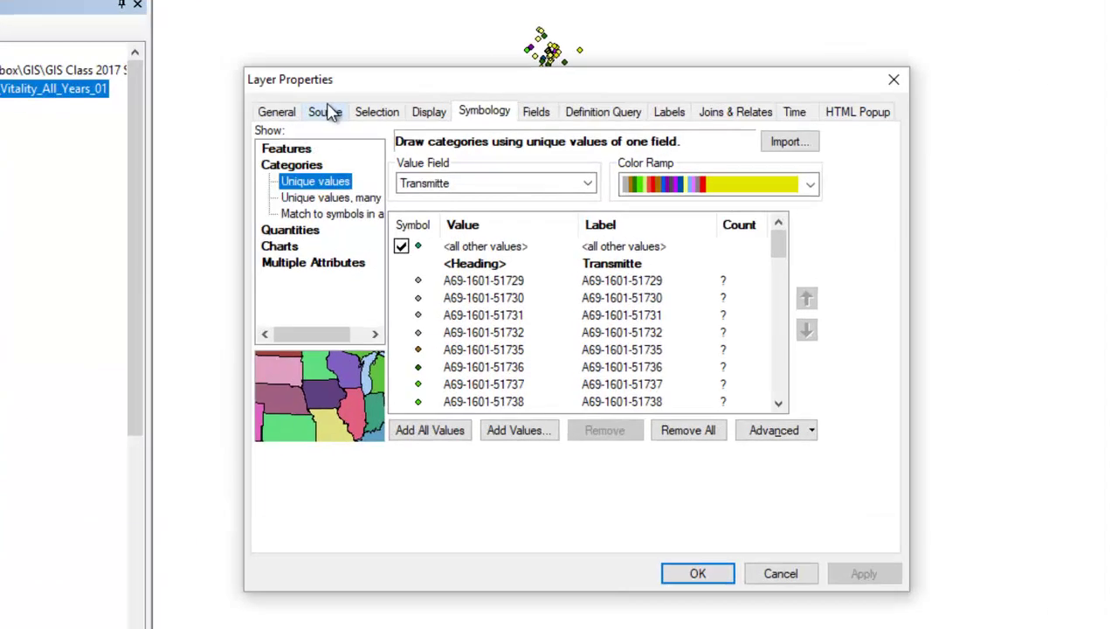
{"action": "left_click", "coordinate": [387, 152]}
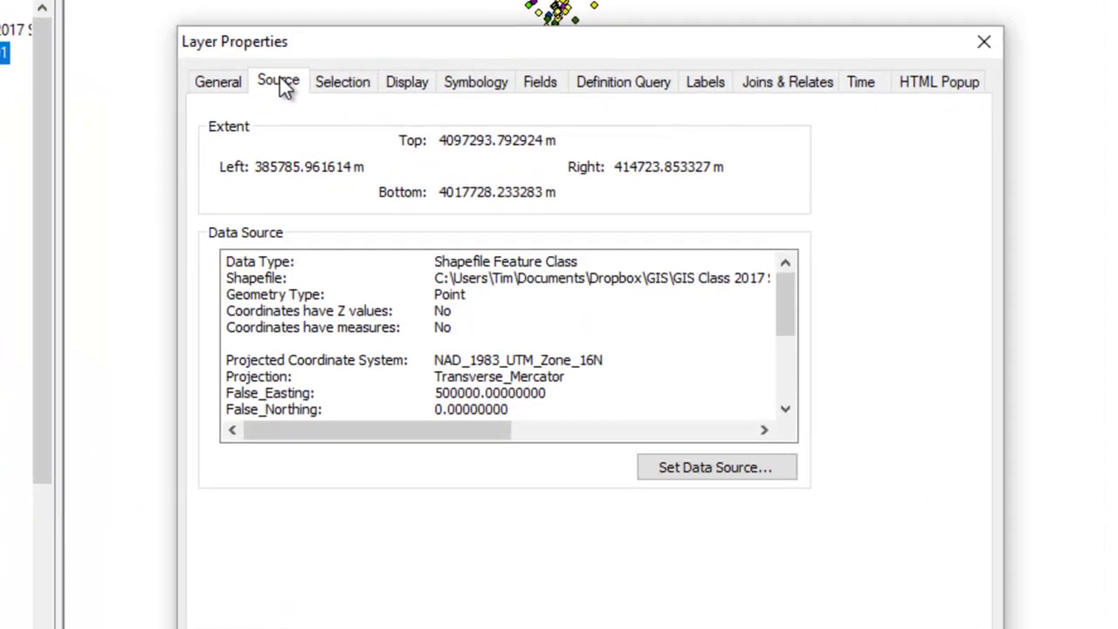
{"action": "left_click", "coordinate": [437, 278]}
{"action": "left_click_drag", "start_coordinate": [416, 430], "coordinate": [687, 429]}
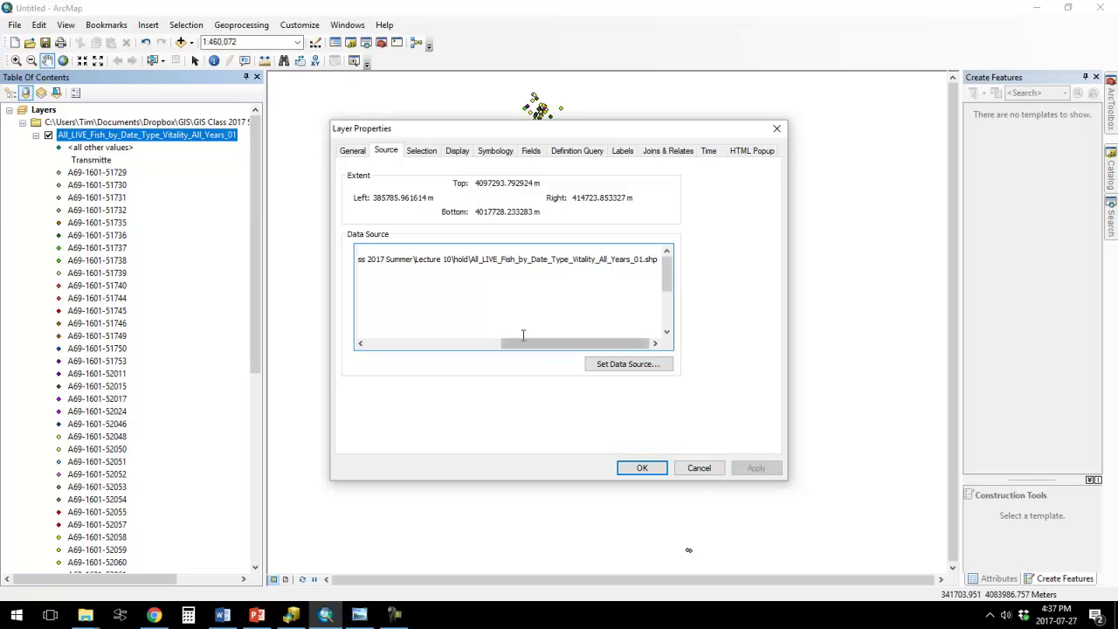
{"action": "left_click", "coordinate": [698, 468]}
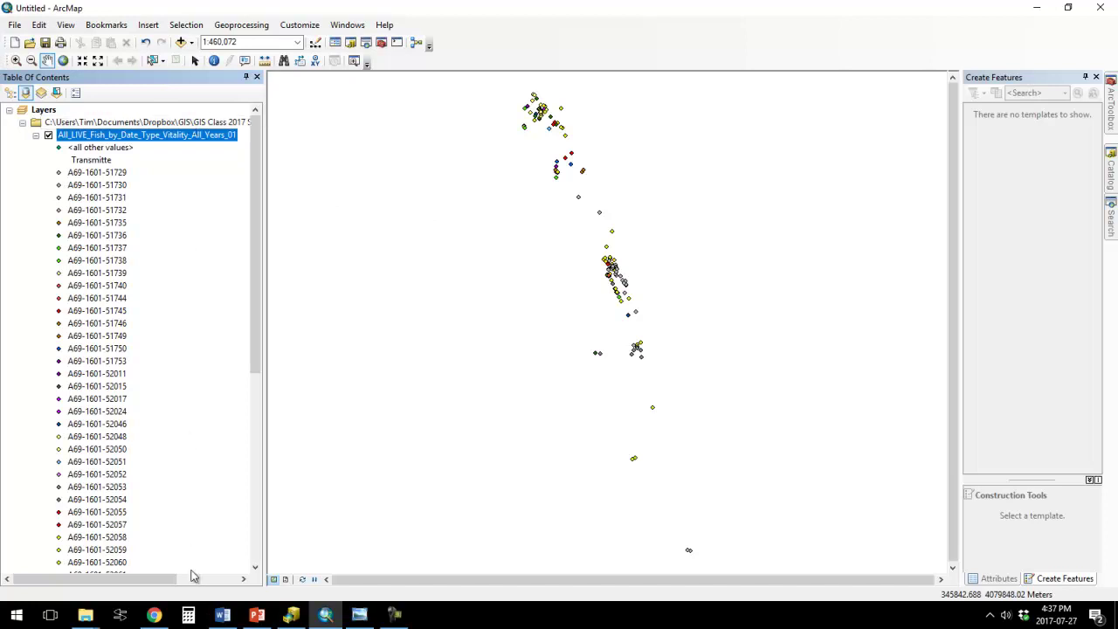
In ArcCatalog, refresh Lecture 10 with F5, browse the hold folder and back, then return to ArcMap.
{"action": "left_click", "coordinate": [302, 614]}
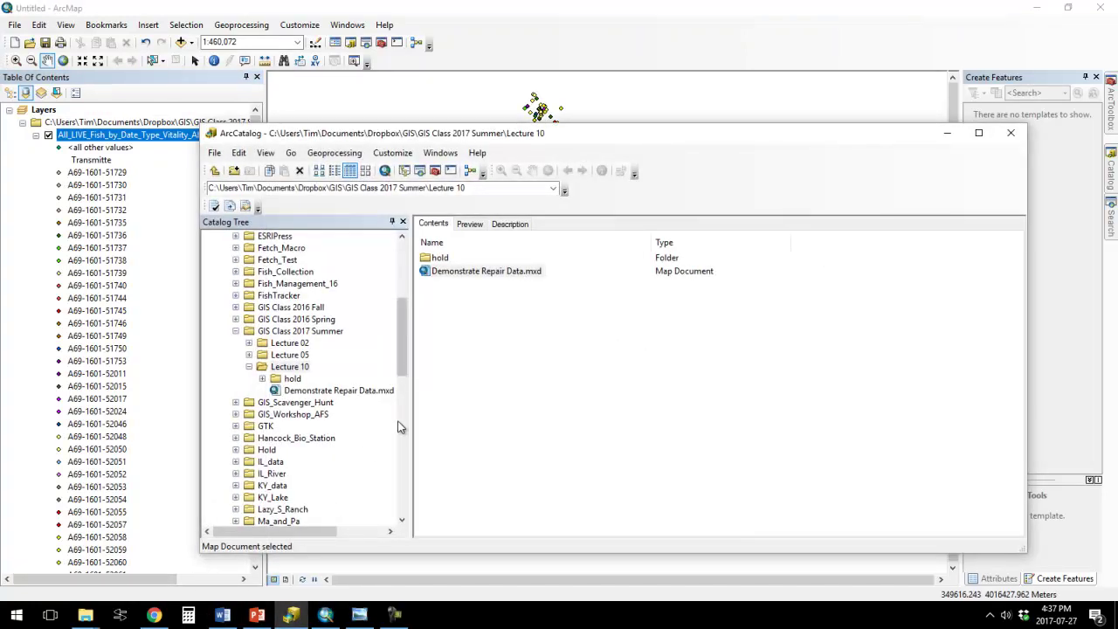
{"action": "key", "text": "F5"}
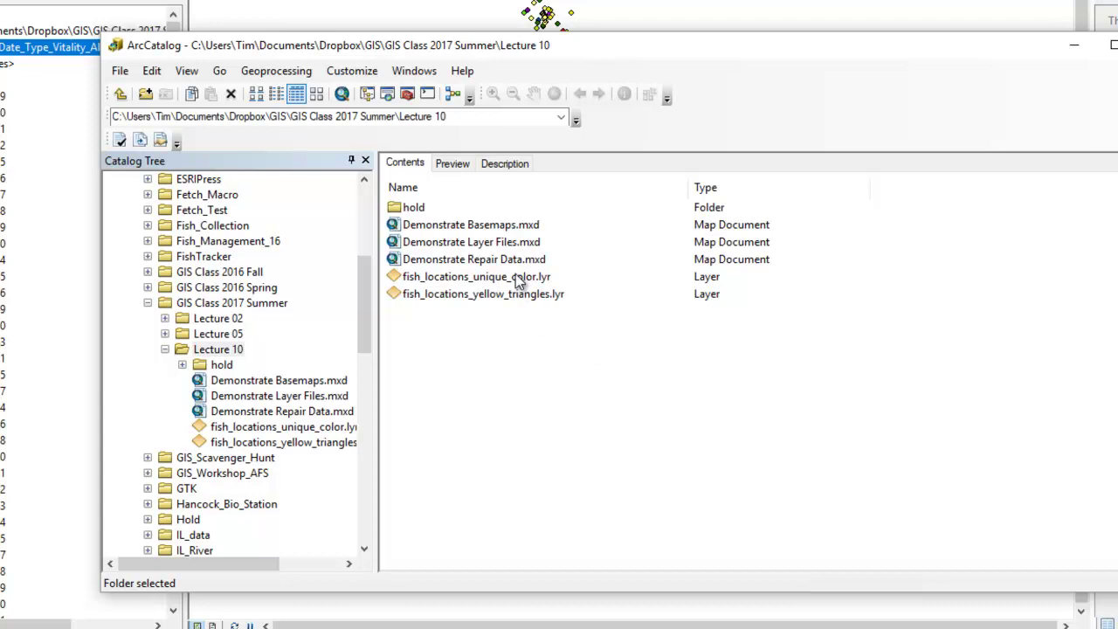
{"action": "double_click", "coordinate": [412, 207]}
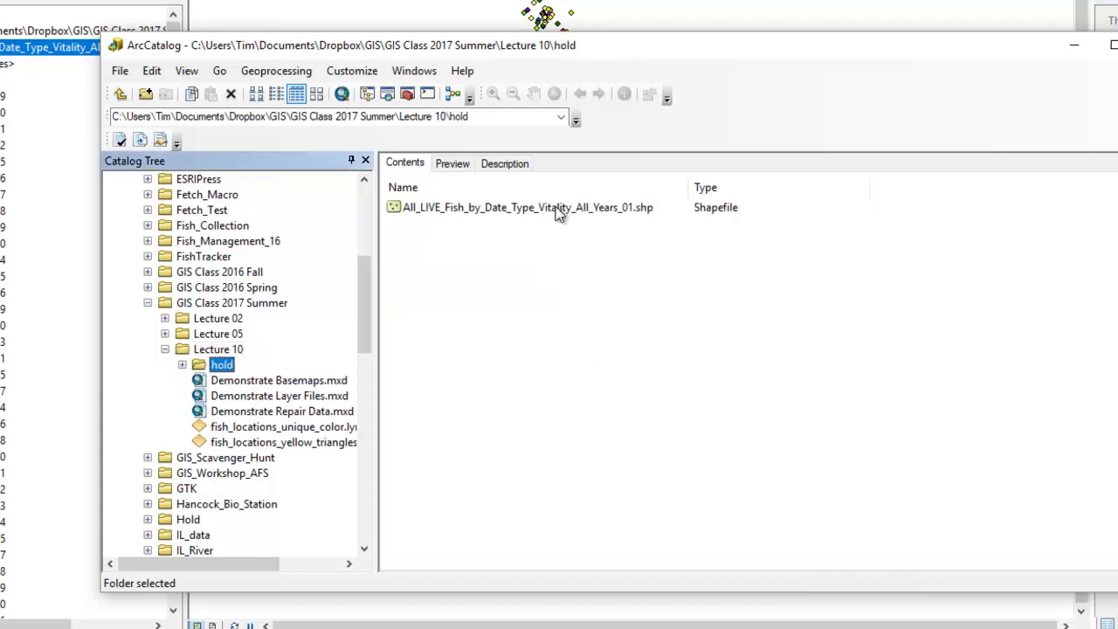
{"action": "left_click", "coordinate": [118, 95]}
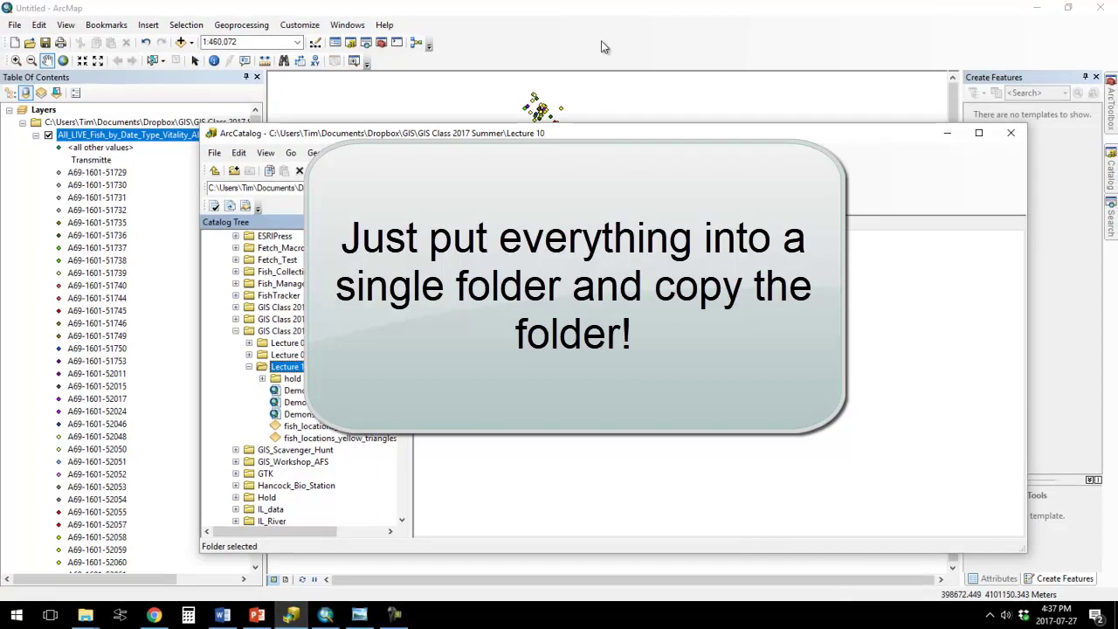
{"action": "left_click", "coordinate": [616, 8]}
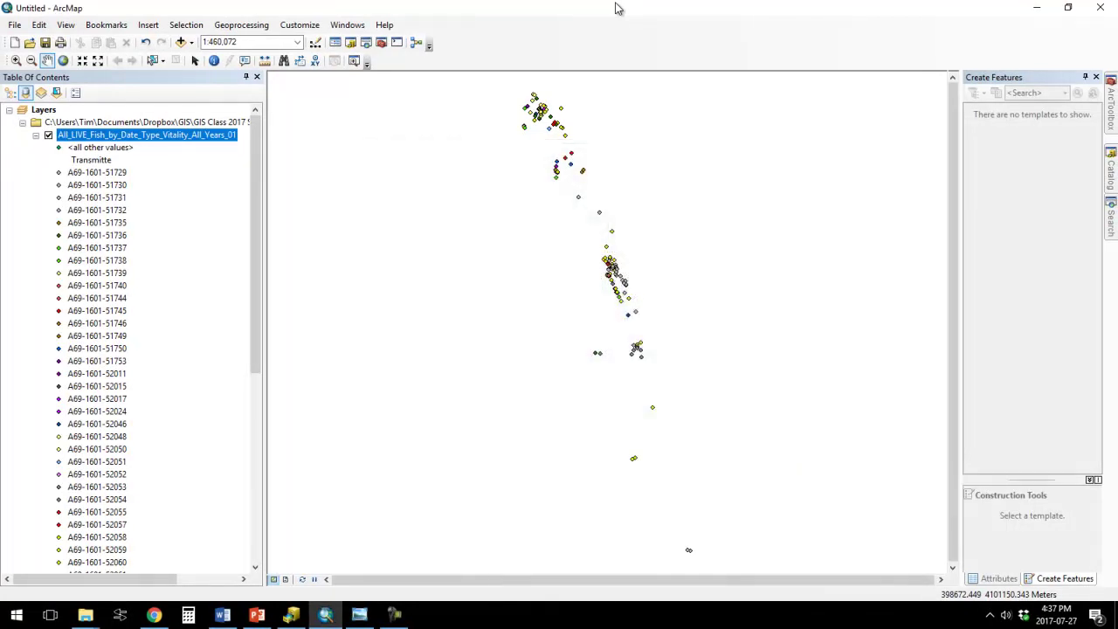